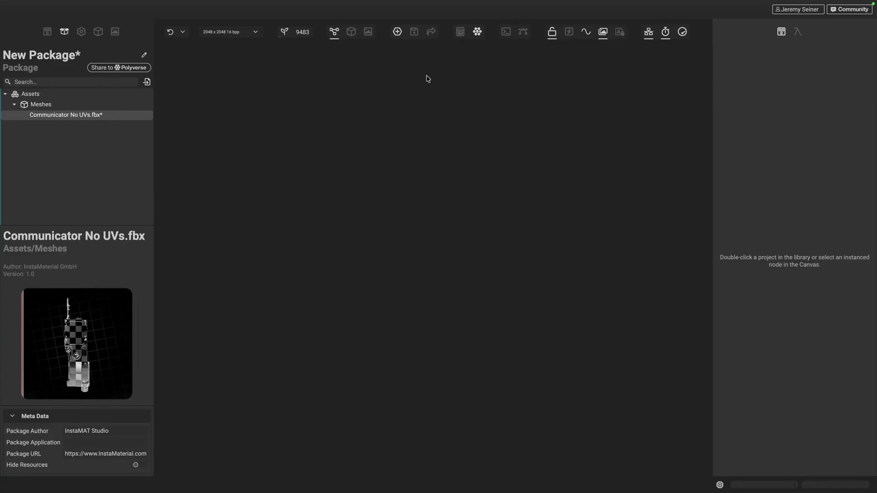
Step: Create a new Element Graph project without a template
left_click(397, 32)
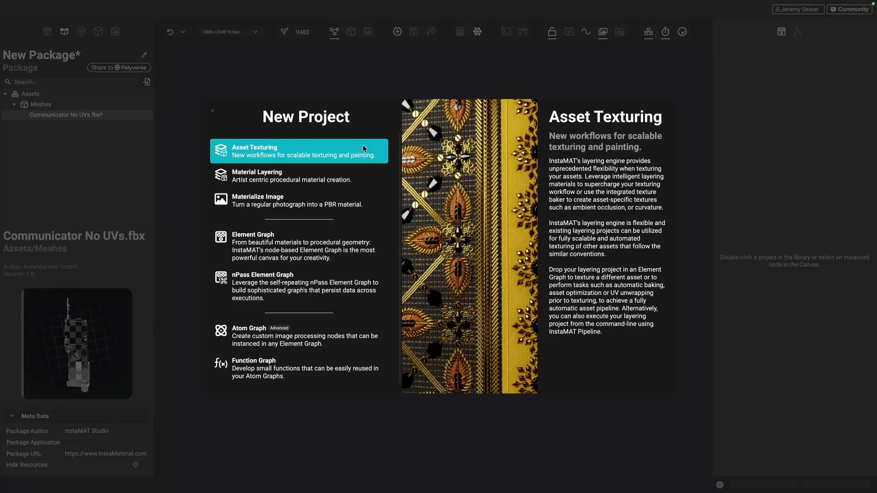
left_click(322, 243)
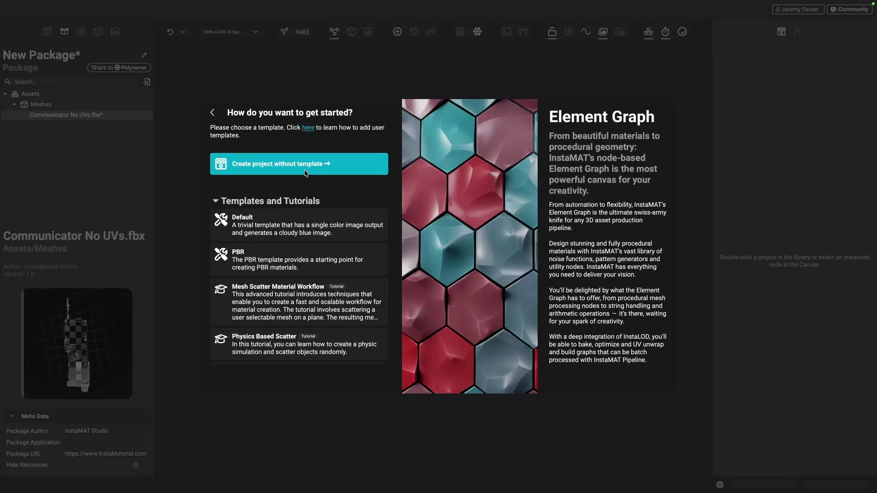
left_click(352, 163)
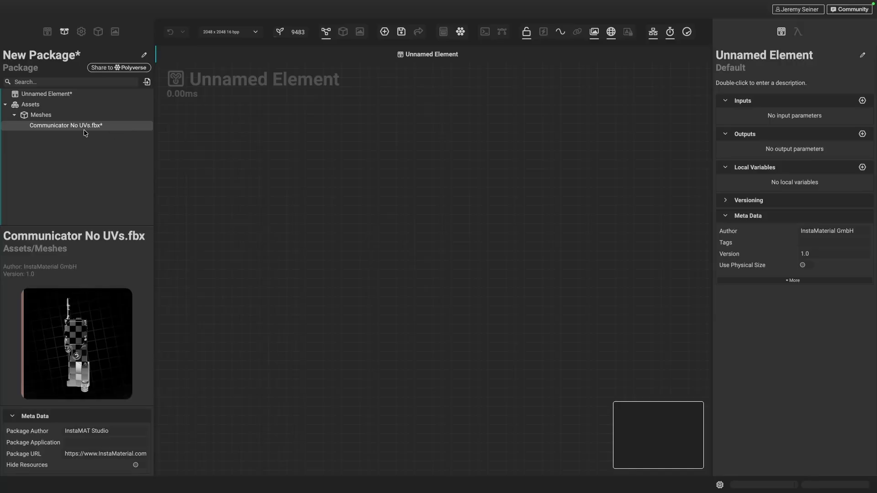
Step: Add Communicator No UVs.fbx to the graph as an Element Mesh and preview its output in 3D
left_click_drag(86, 127, 331, 231)
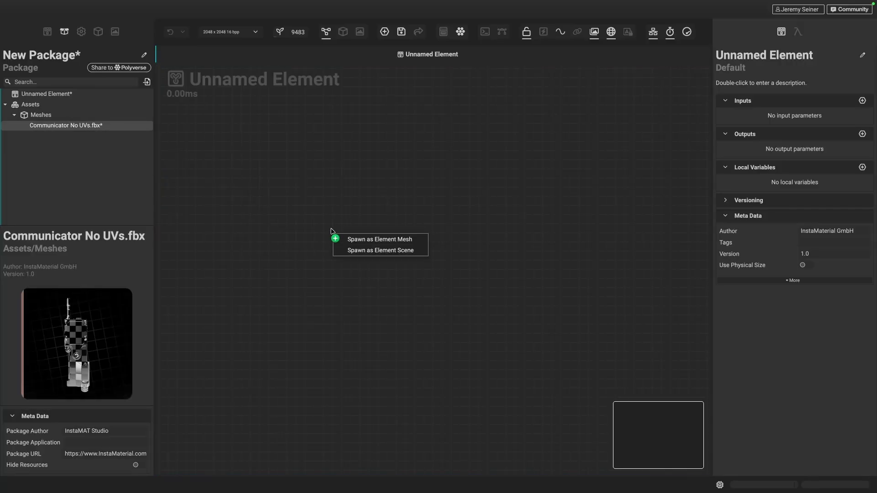
left_click(409, 240)
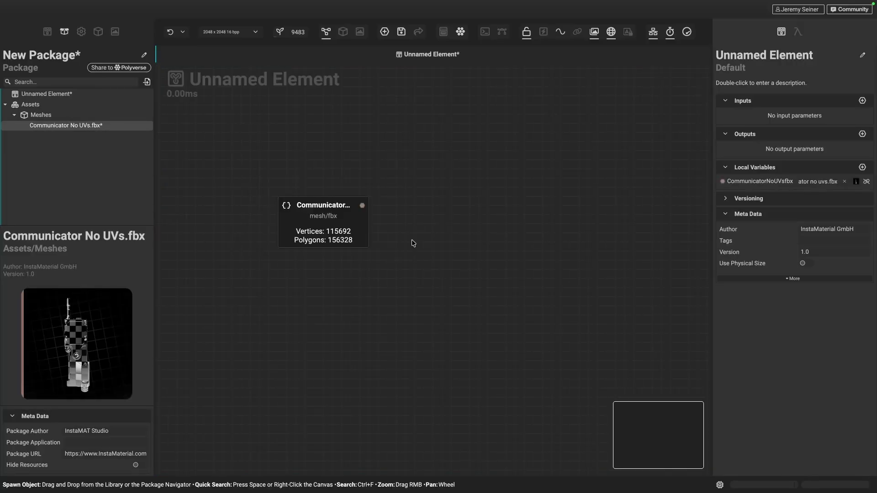
left_click(362, 206)
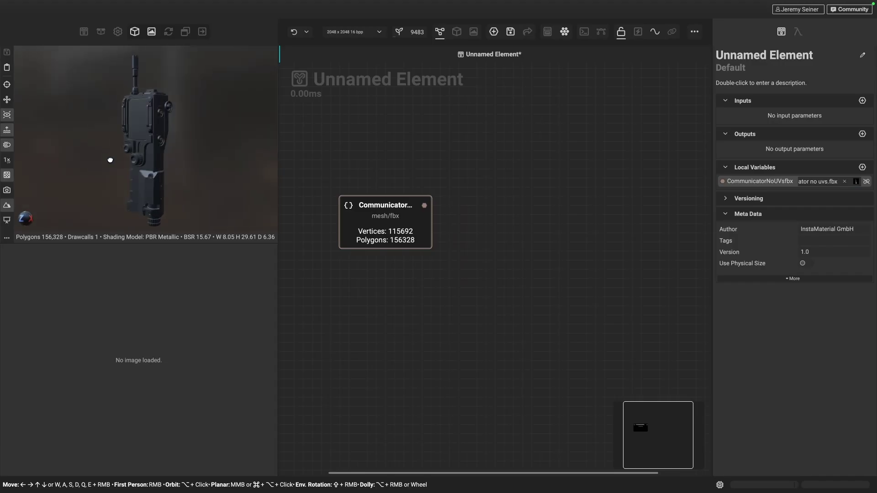
mouse_move(110, 160)
left_mouse_down("alt")
mouse_move(102, 146)
mouse_move(182, 137)
mouse_move(114, 146)
mouse_move(94, 129)
mouse_move(122, 157)
left_mouse_up("alt")
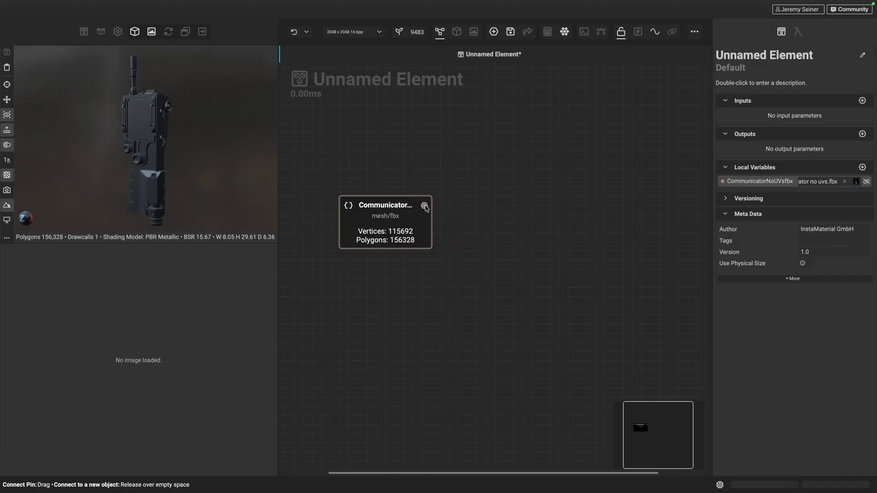
key("v")
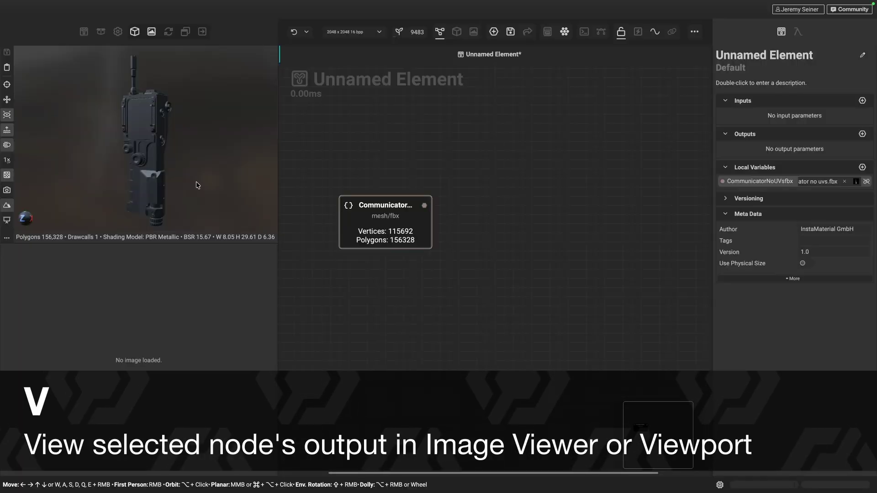
left_click_drag(196, 185, 213, 183, "alt")
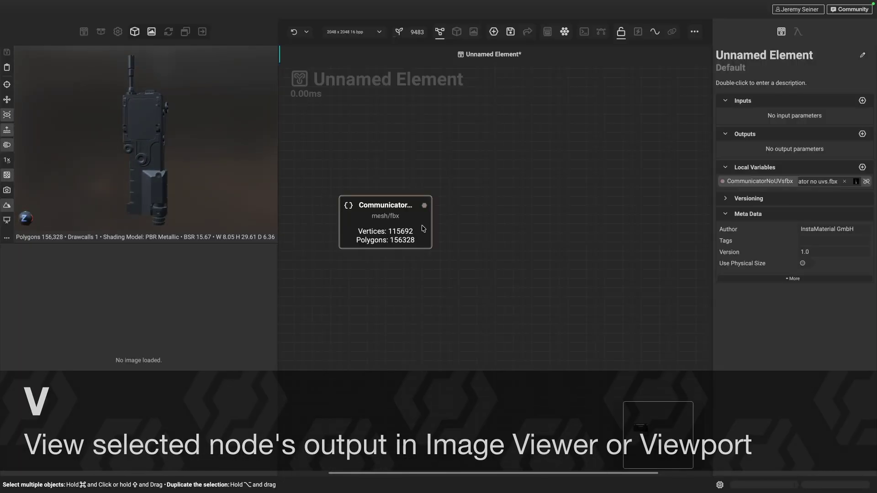
Step: Inspect the communicator mesh's UV map through a connected Mesh UV node, and delete that node
right_click(534, 270)
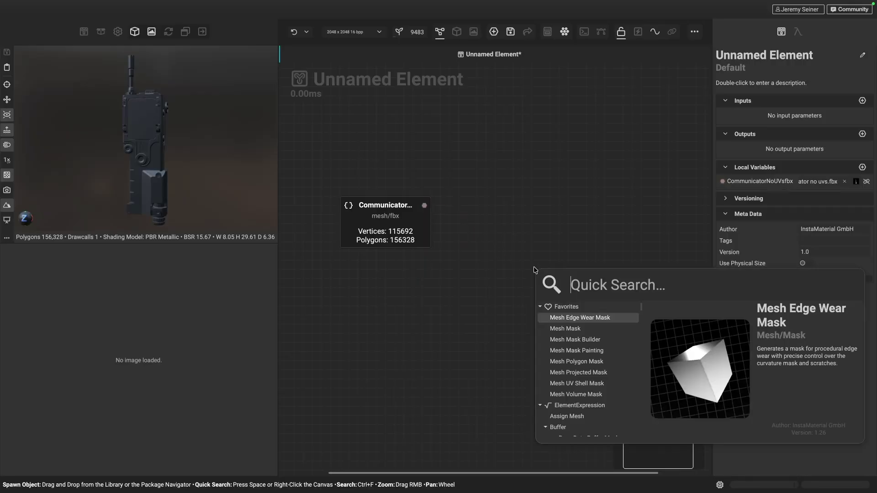
type("mesh uv")
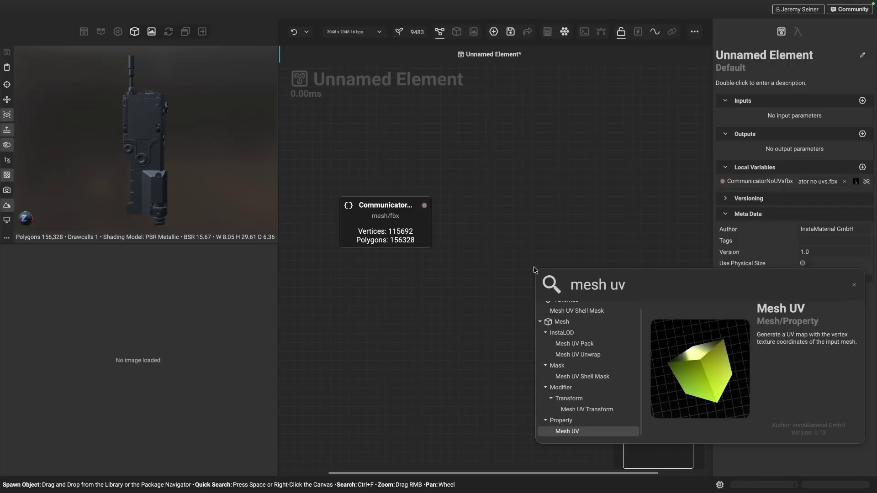
key("Return")
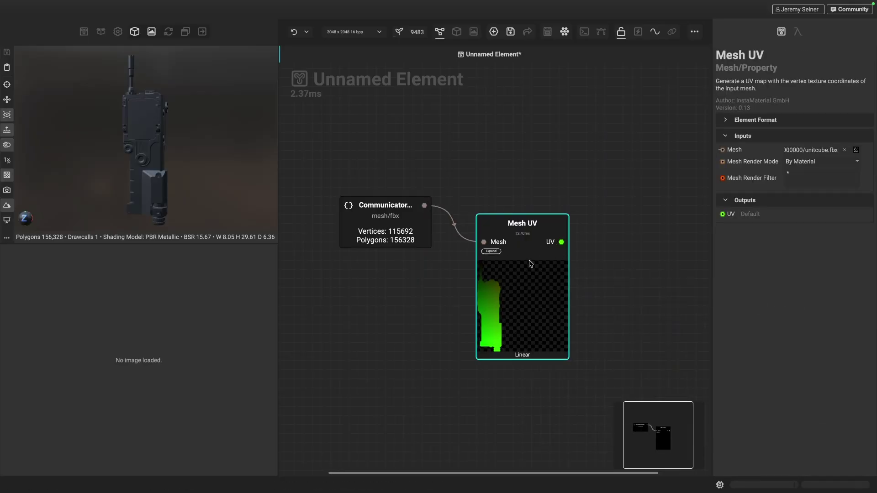
left_click(561, 243)
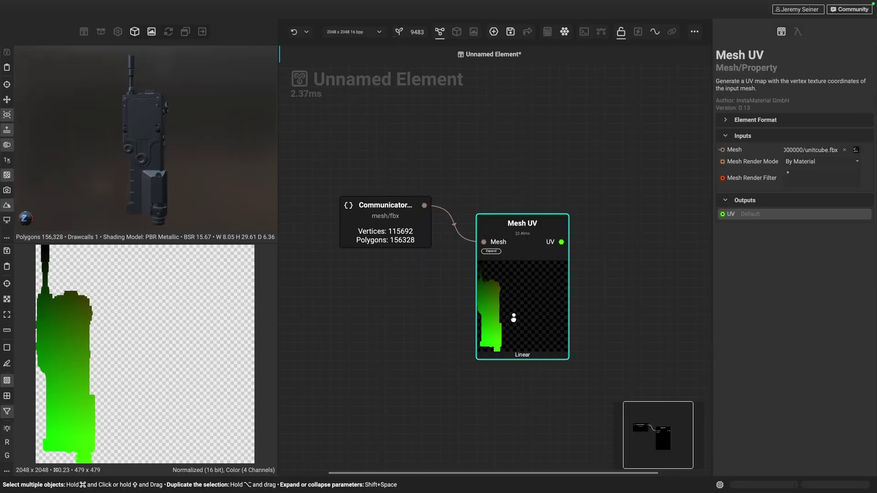
left_click_drag(510, 314, 513, 327)
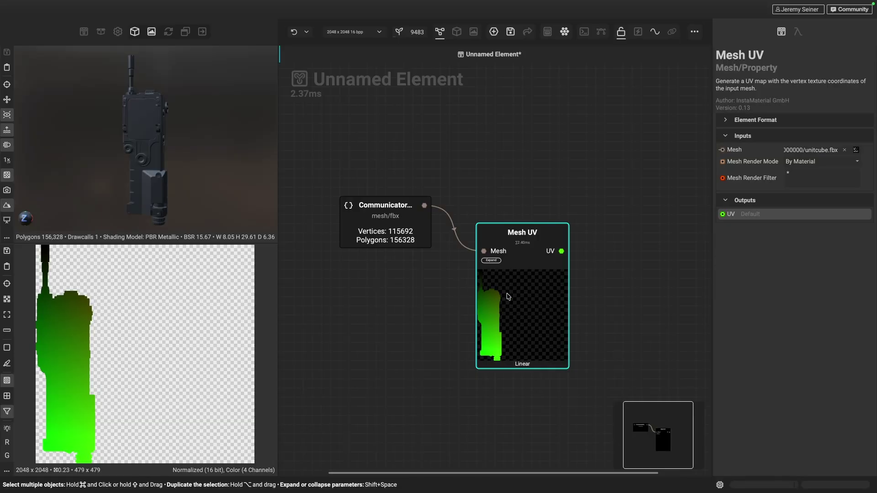
left_click_drag(160, 160, 190, 148, "alt")
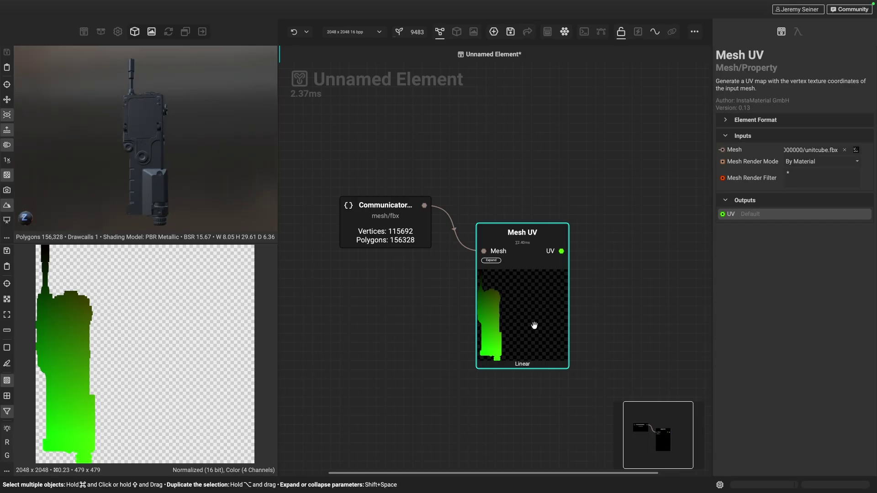
key("Delete")
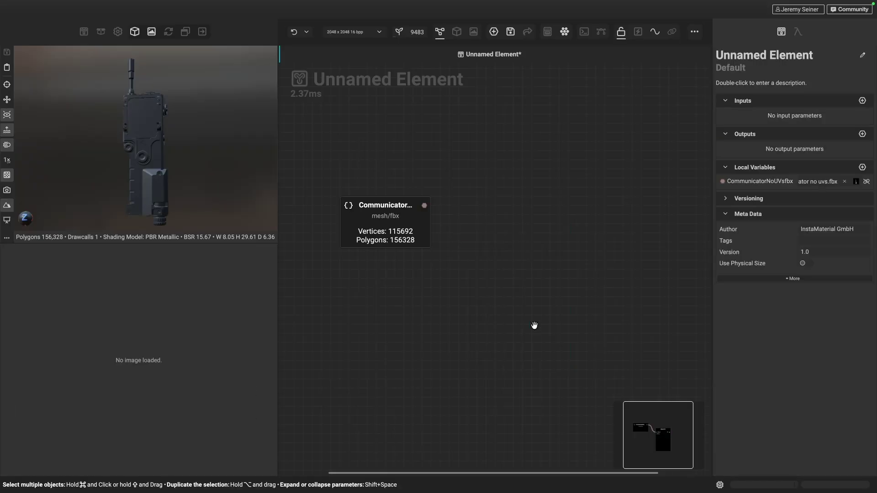
Step: Connect a Mesh Mask node to the communicator mesh's output and set its Mesh Render Mode to By Material
left_click_drag(425, 205, 533, 249)
type("mesh mask")
key("Return")
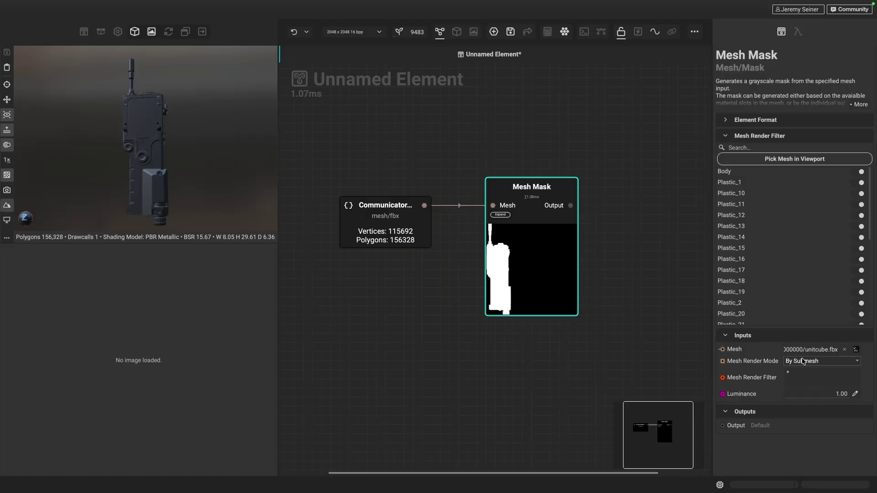
left_click(820, 361)
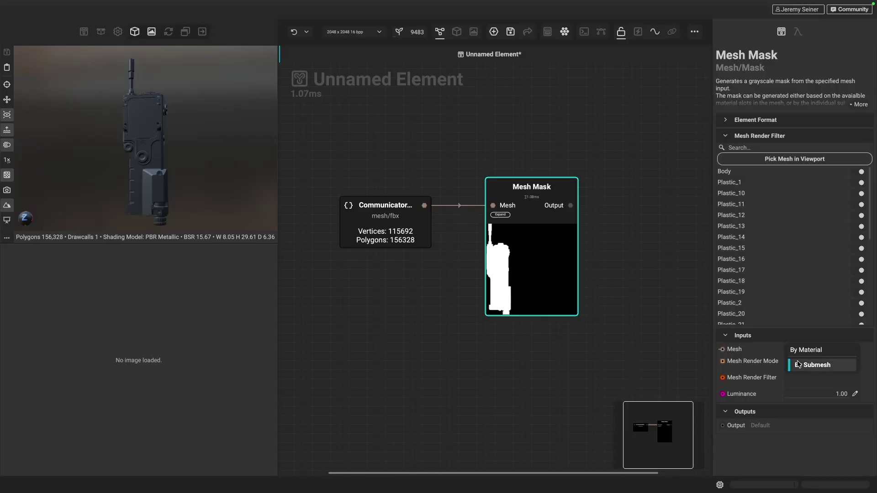
left_click(825, 352)
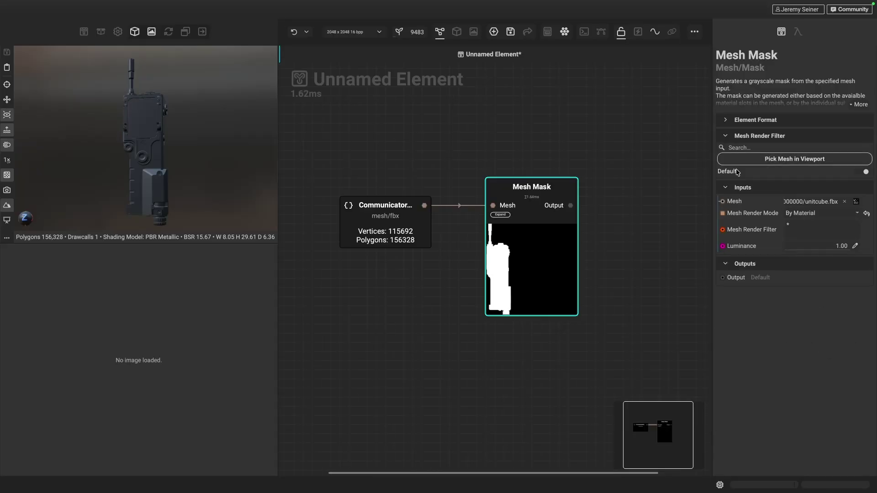
Step: Set the Mesh Mask node's Mesh Render Mode to By Submesh and review the submesh names in its render filter
left_click(807, 215)
left_click(808, 229)
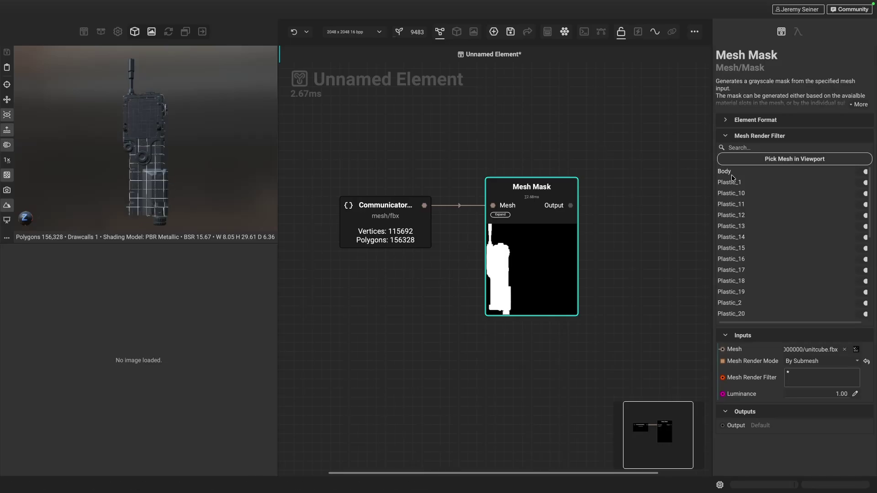
scroll(733, 177, "down", 5)
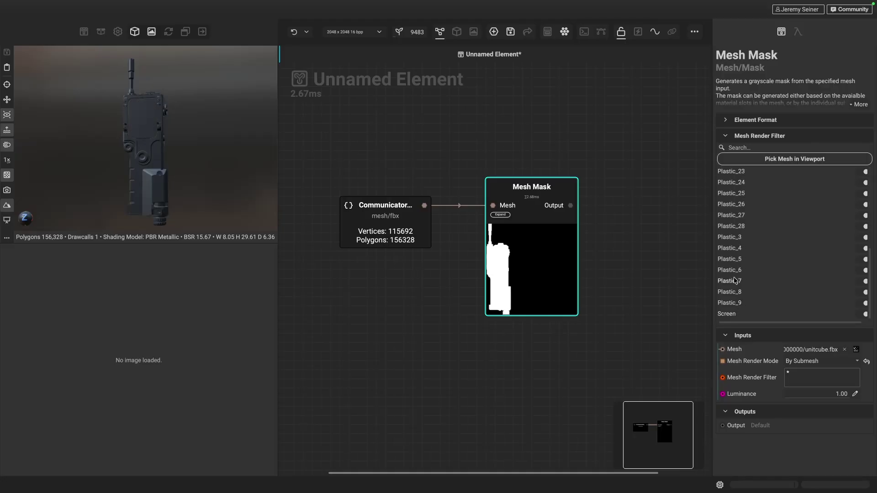
scroll(734, 283, "up", 5)
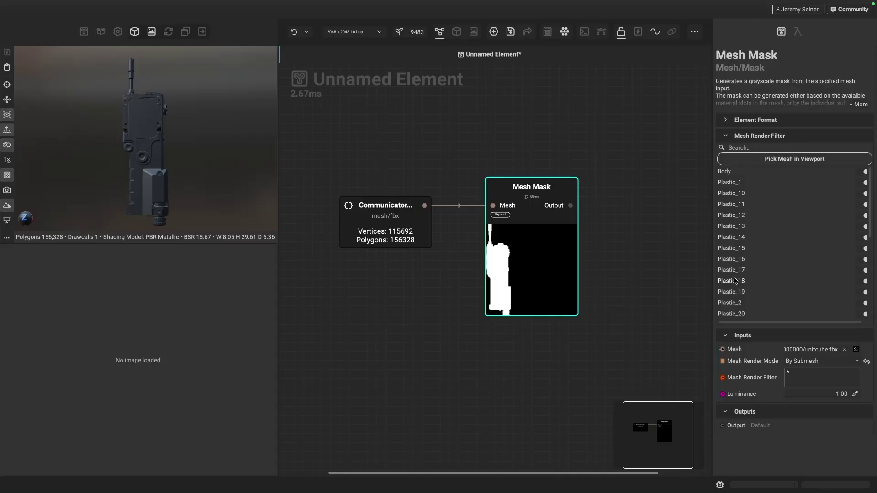
scroll(734, 281, "down", 5)
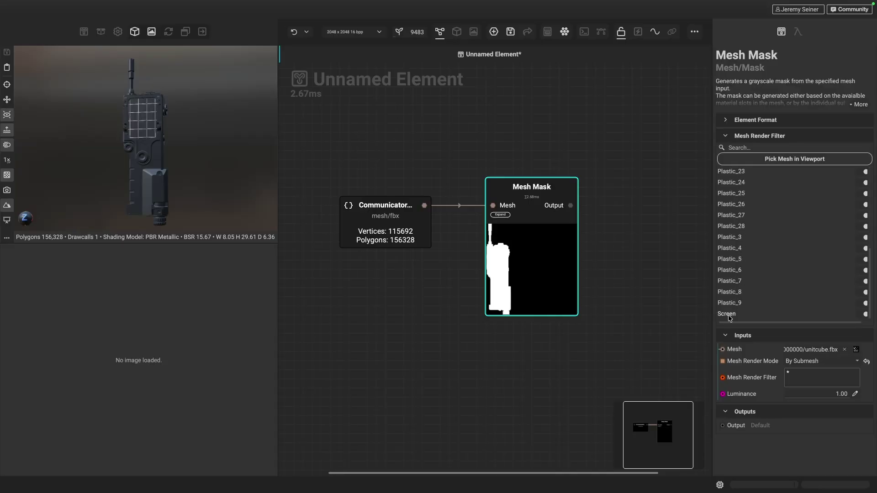
scroll(745, 259, "up", 3)
scroll(744, 259, "up", 3)
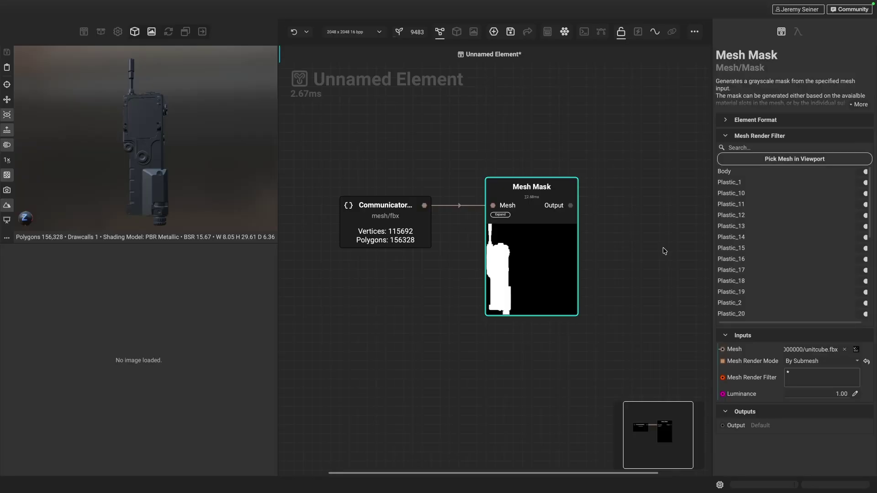
Step: Delete the Mesh Mask node from the graph
left_click_drag(552, 268, 613, 273)
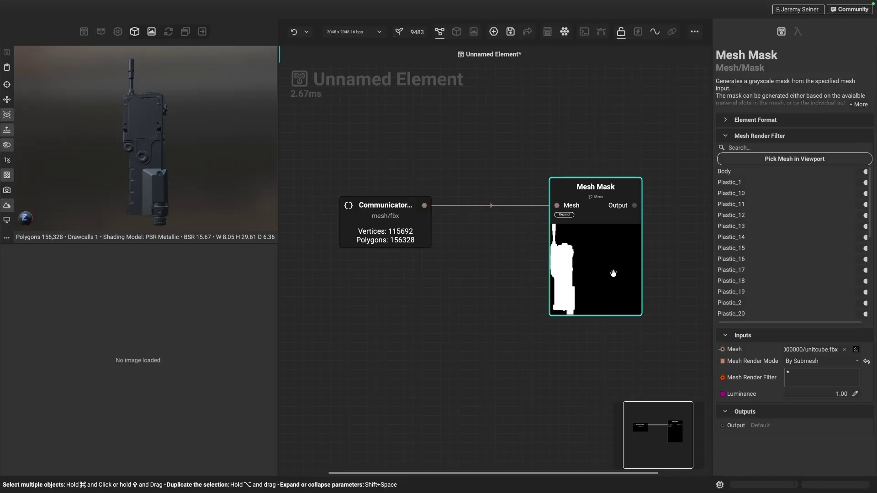
key("Delete")
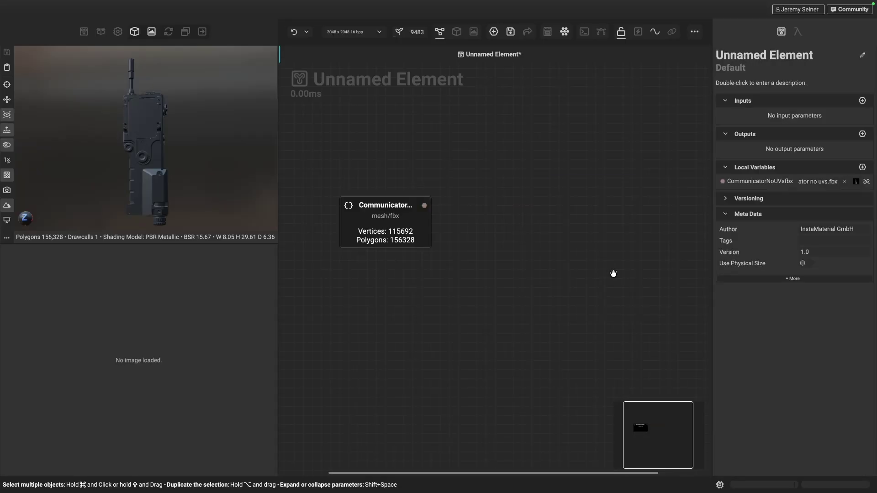
mouse_move(154, 165)
left_mouse_down()
mouse_move(108, 167)
mouse_move(205, 163)
mouse_move(122, 166)
mouse_move(143, 169)
left_mouse_up()
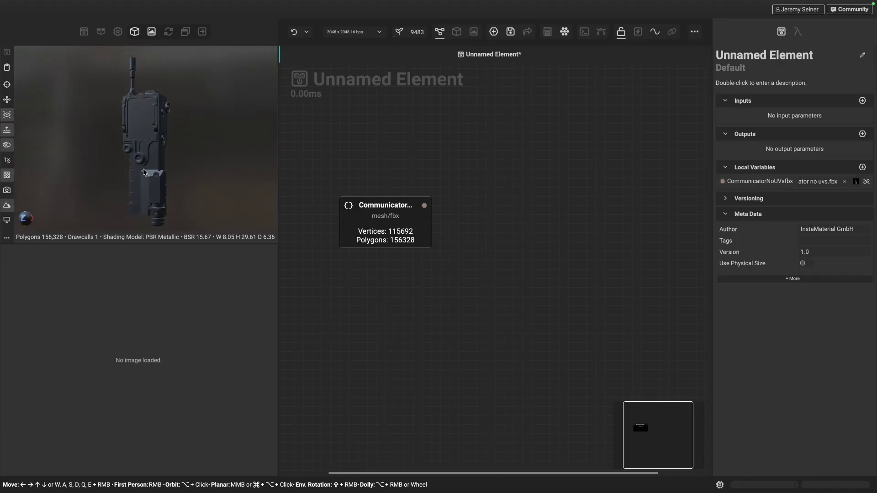
Step: Connect a Mesh Extract By Submesh Name node to the communicator mesh's output and place it beside the mesh node
left_click(429, 201)
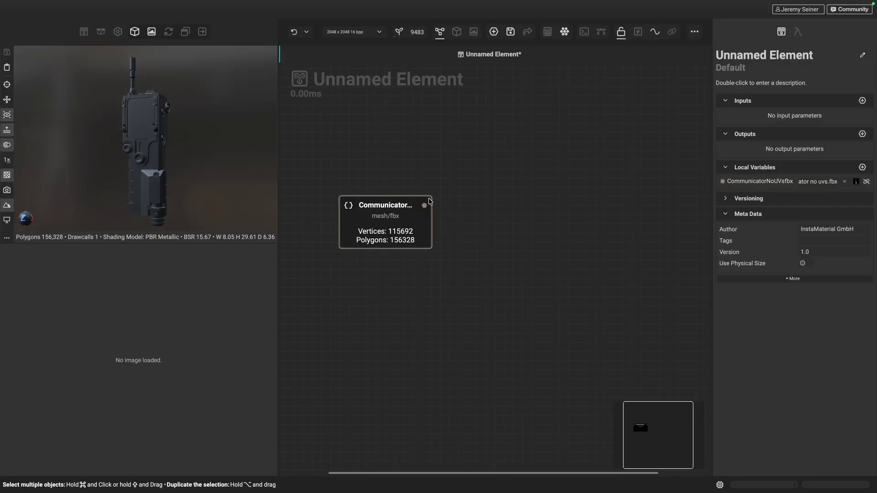
left_click_drag(429, 201, 488, 146)
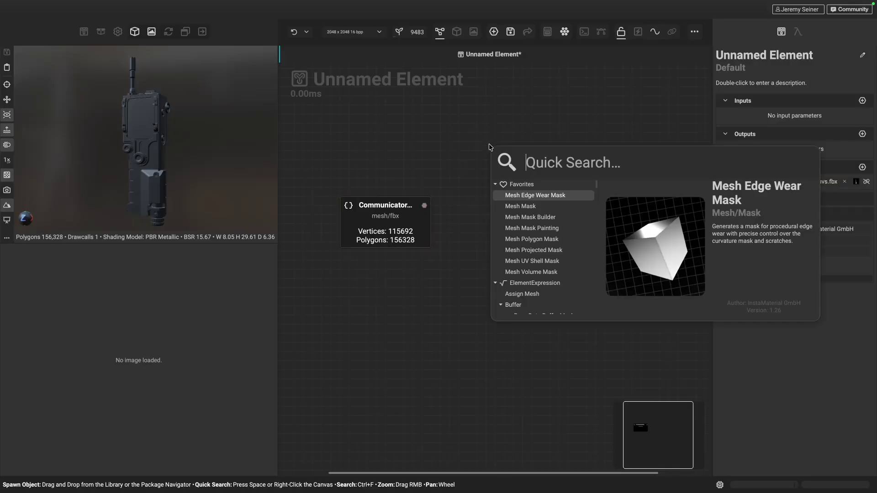
type("extract")
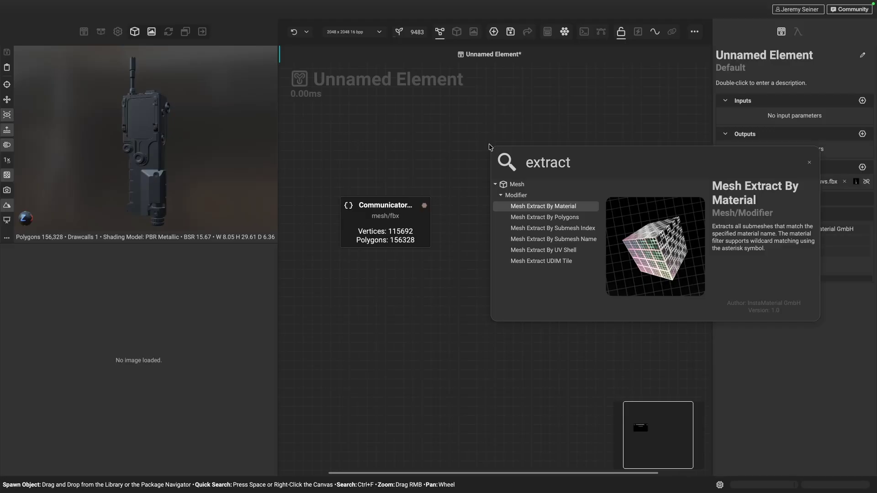
key("Down")
key("Down")
key("Down")
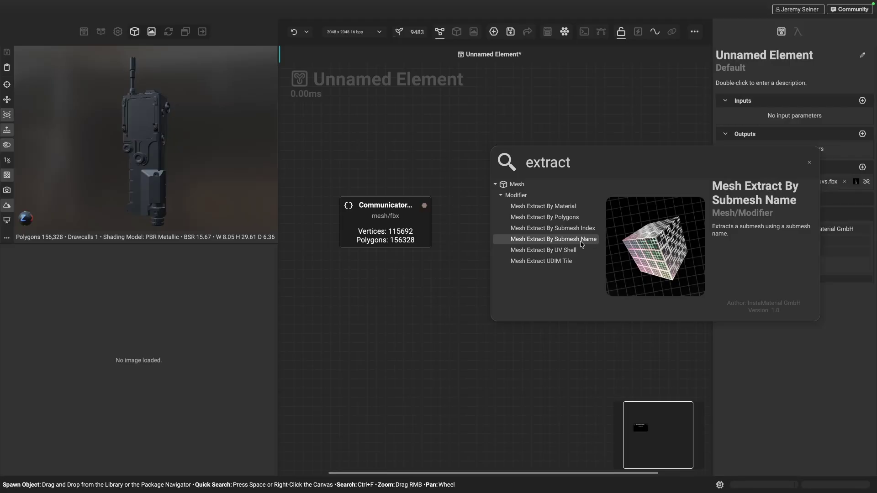
left_click(565, 243)
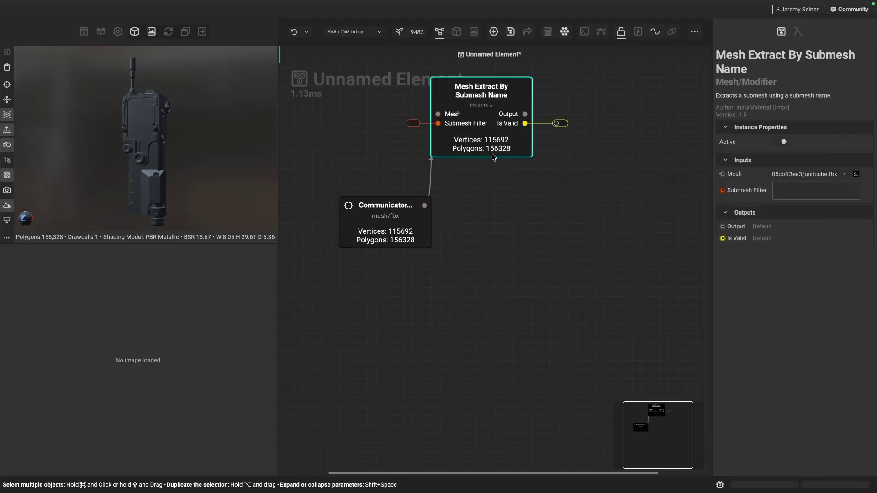
left_click_drag(486, 151, 511, 184)
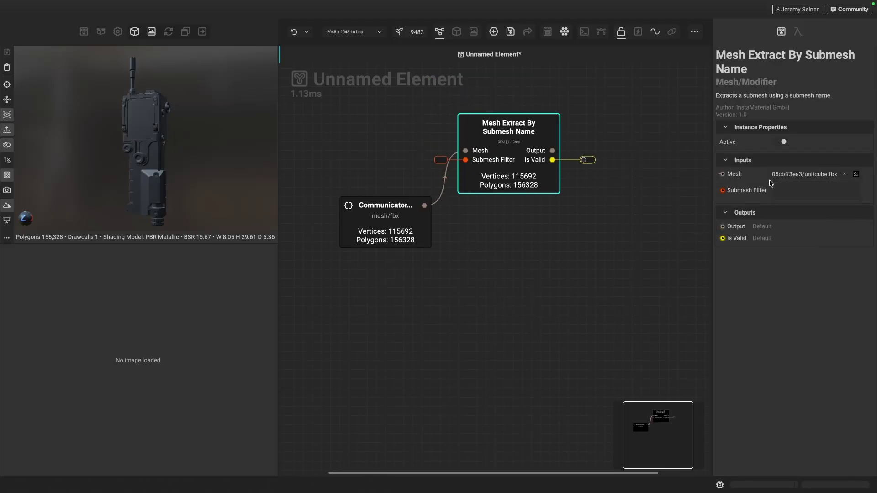
Step: Set the Submesh Filter of the Mesh Extract By Submesh Name node to *plastic* and inspect the extracted mesh in 3D
left_click(783, 191)
left_click(802, 192)
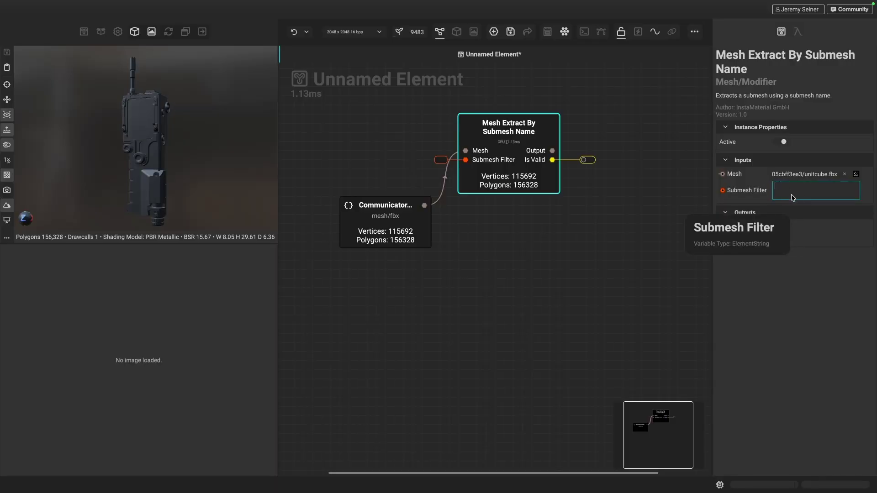
type("*pl")
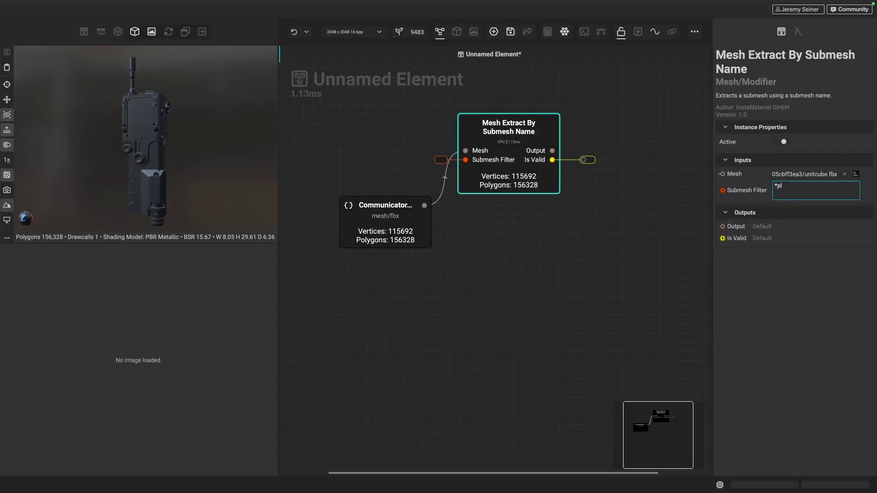
type("astic*")
left_click(786, 328)
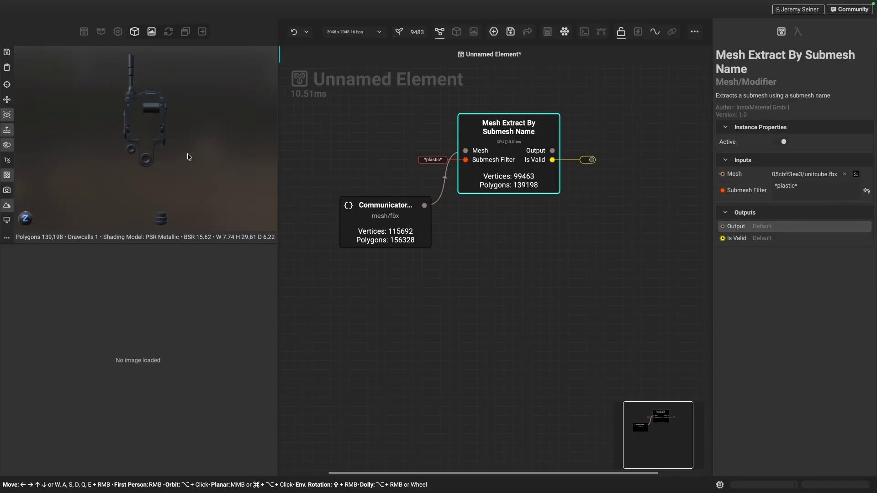
left_click_drag(166, 131, 137, 120, "alt")
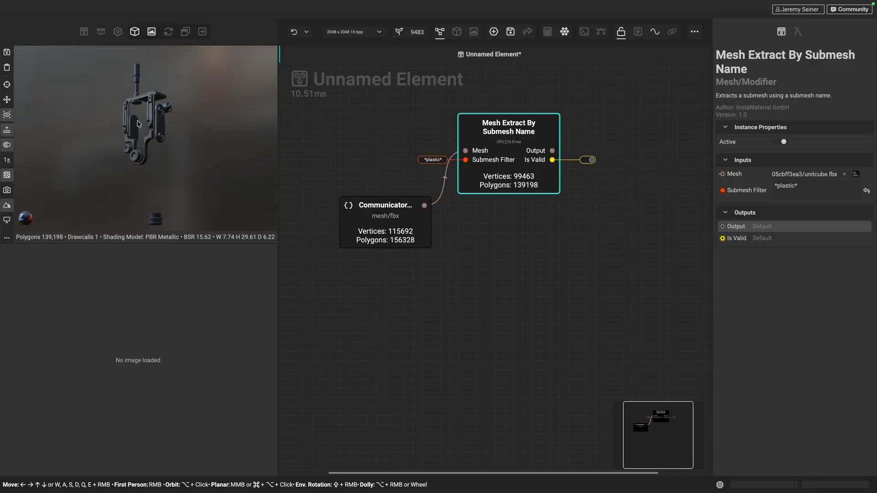
Step: Connect a Mesh Mask node to the communicator mesh's output, review its submesh list, and place it below the extraction node
left_click_drag(424, 205, 525, 256)
type("mesh mask")
key("Return")
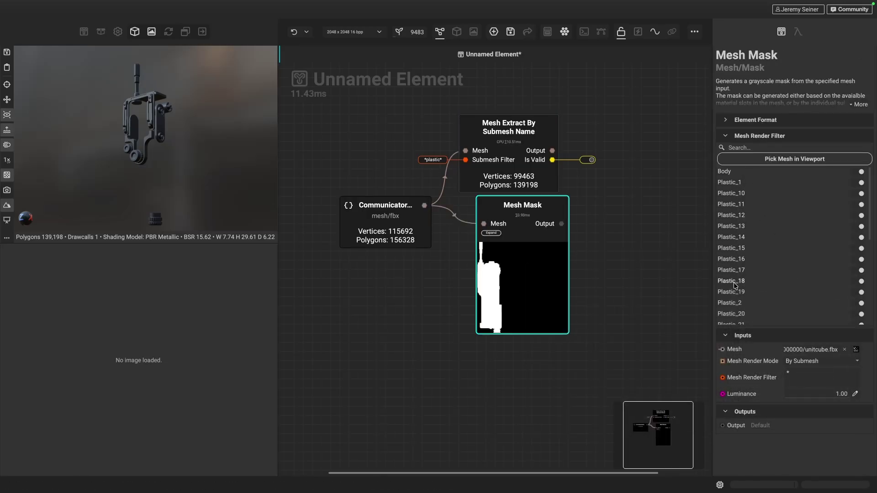
scroll(740, 304, "down", 3)
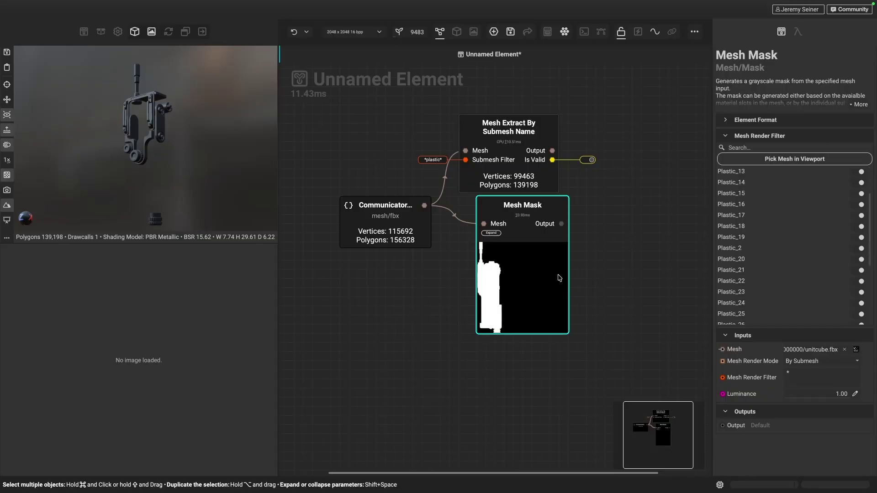
left_click_drag(525, 291, 534, 310)
Step: Review the submesh names in the Mesh Mask node's render filter again and delete the node
left_click(498, 127)
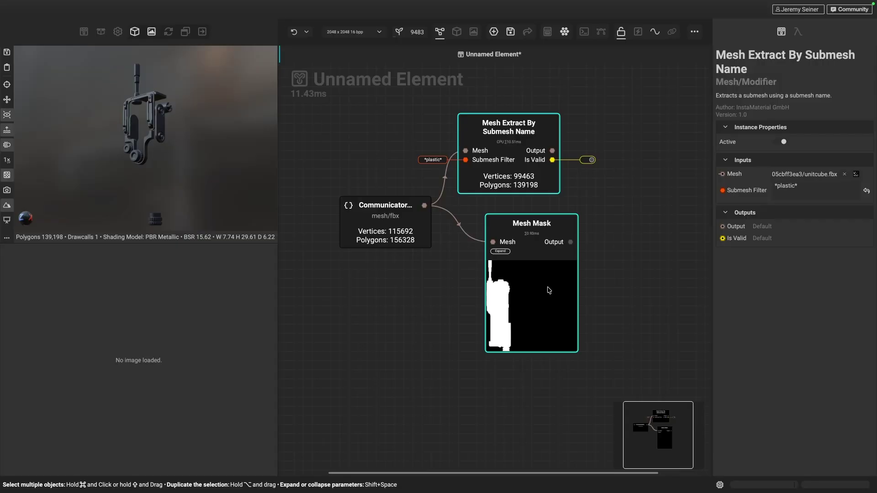
left_click(538, 303)
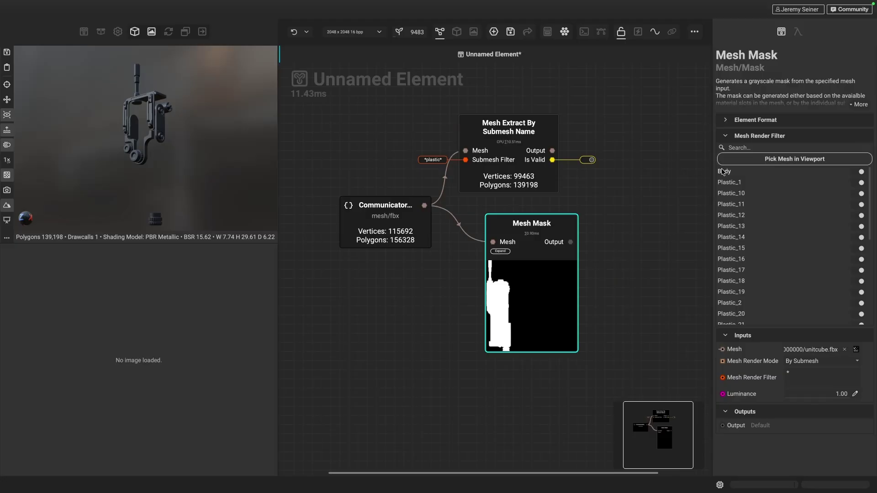
scroll(722, 172, "down", 5)
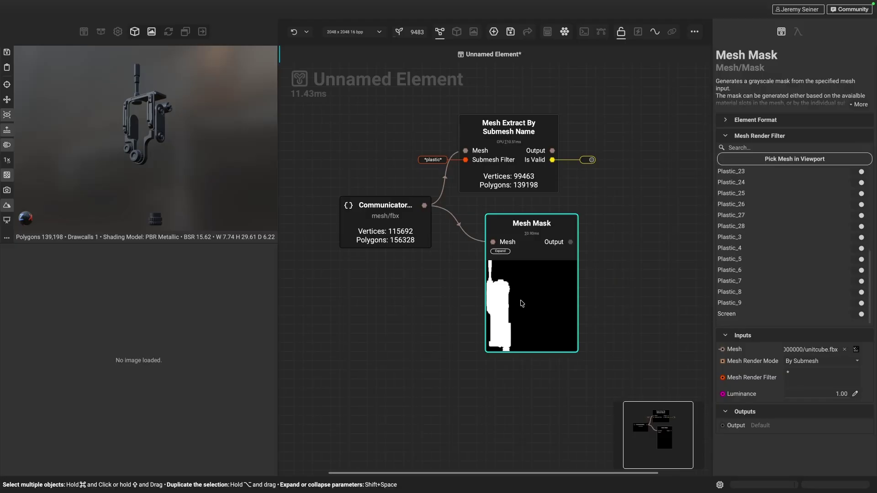
key("Delete")
Step: Duplicate the *plastic* extraction node below itself, set the copy's Submesh Filter to *screen*, and preview its mesh
left_click(523, 163)
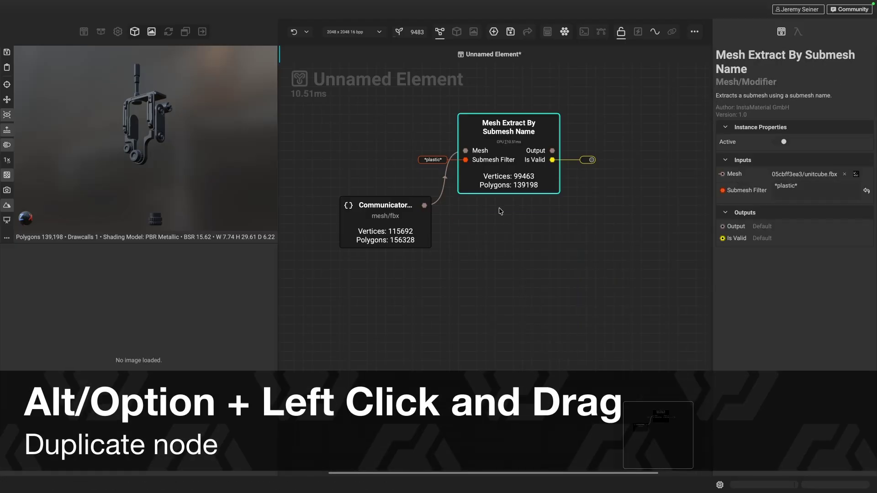
left_click_drag(497, 169, 497, 270, "alt")
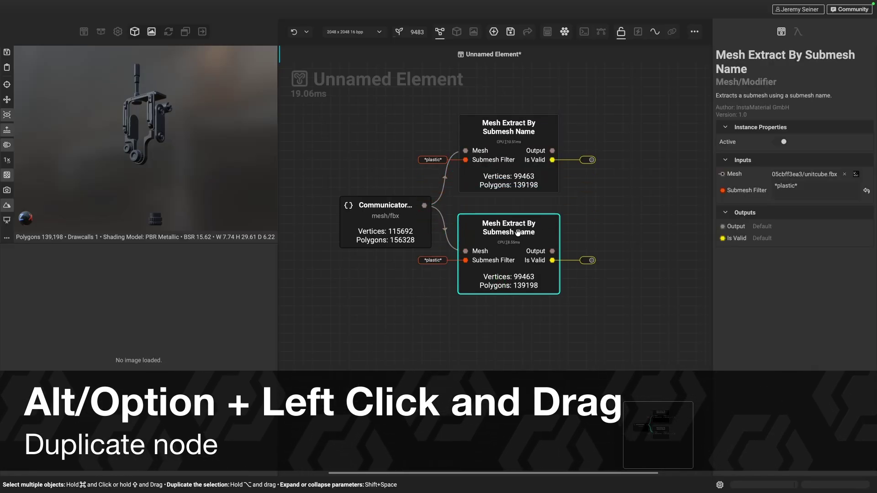
double_click(786, 186)
type("screen*")
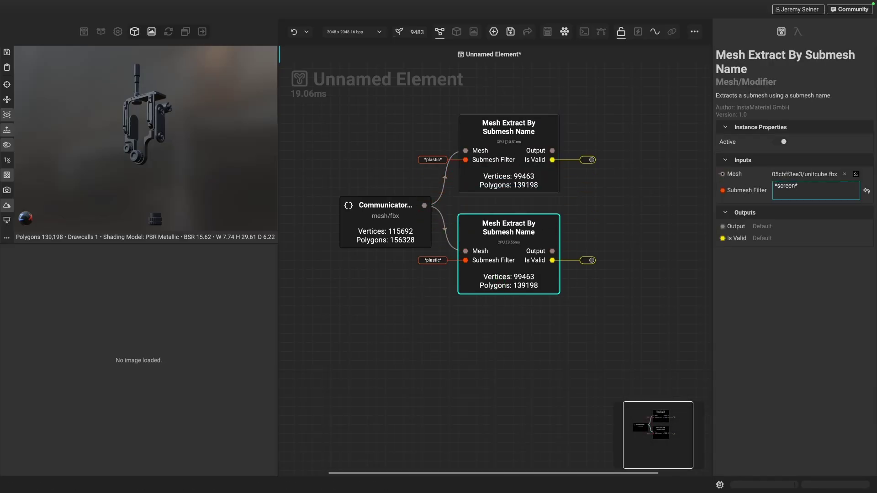
left_click(791, 312)
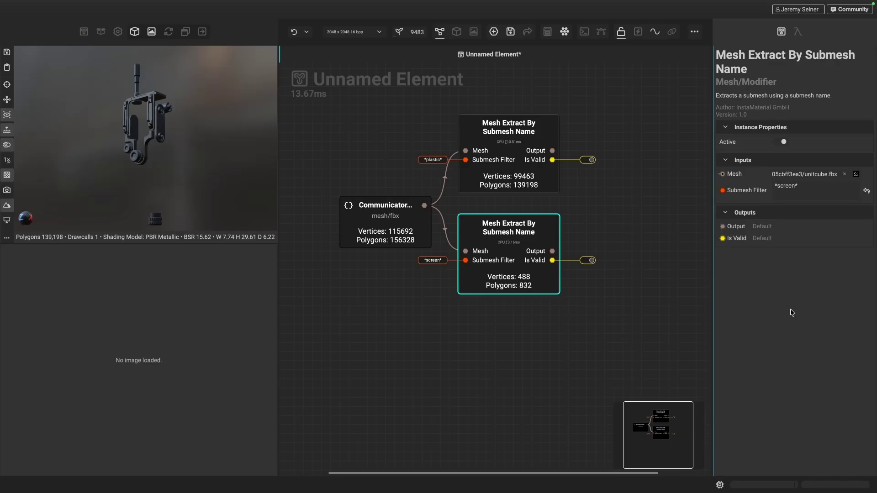
left_click(575, 254)
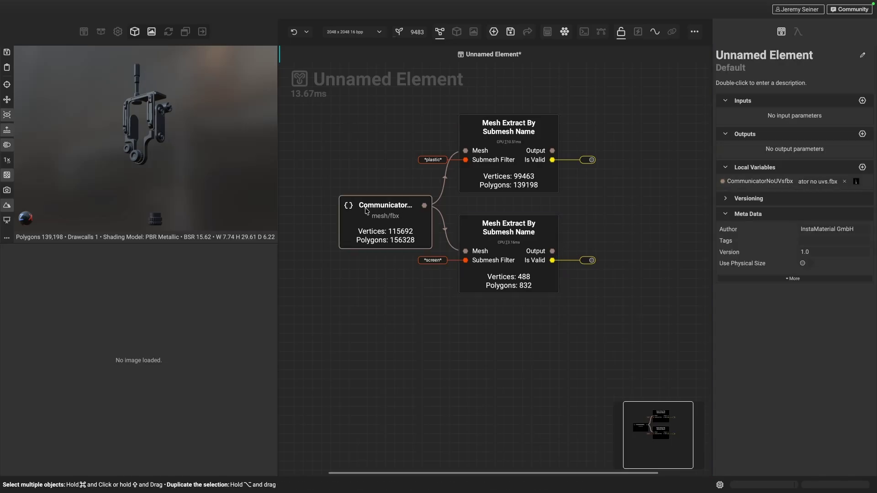
left_click(557, 252)
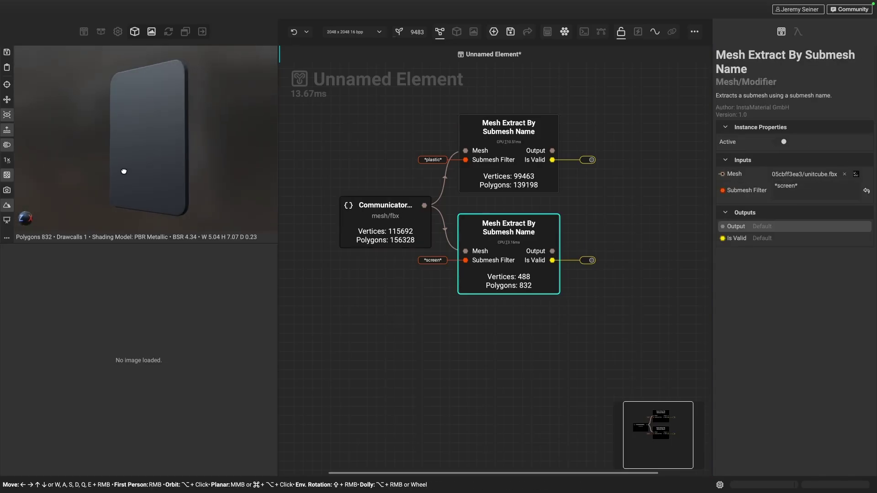
Step: Duplicate the *screen* extraction node below itself and set the copy's Submesh Filter to *body*
left_click_drag(495, 252, 497, 344, "alt")
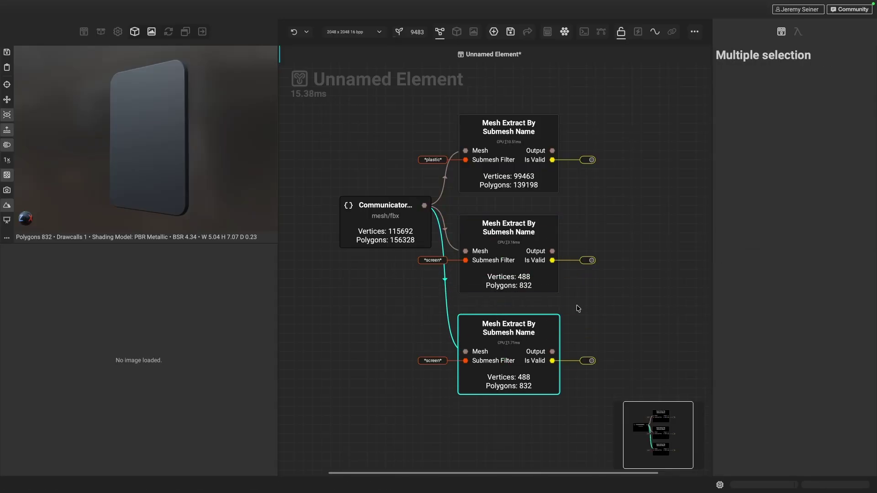
left_click(554, 333)
double_click(791, 186)
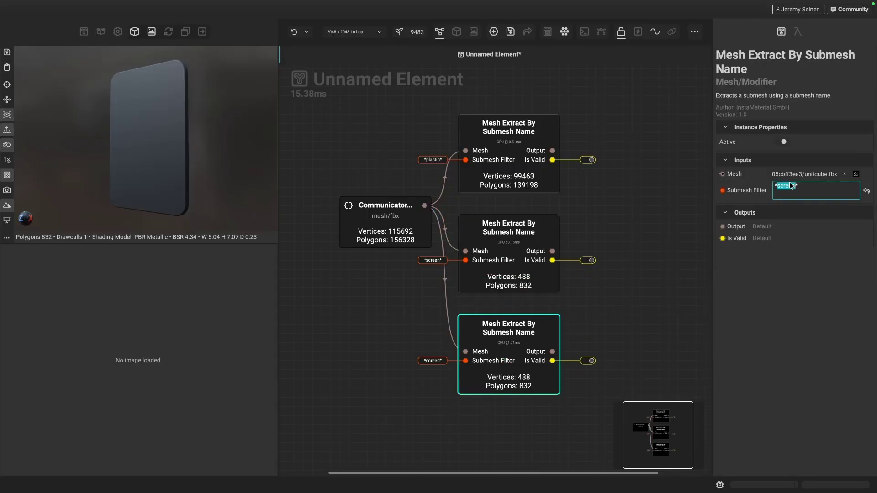
type("body*")
left_click(764, 329)
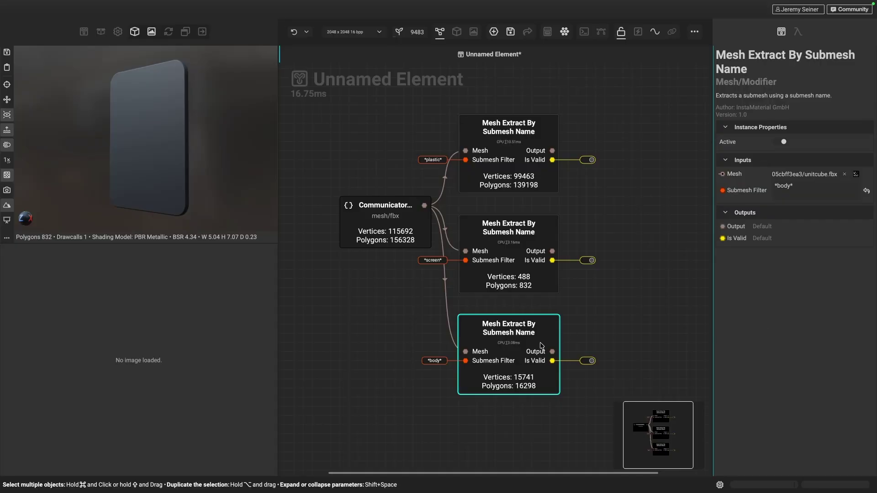
Step: Preview the meshes extracted by the *body*, *screen* and *plastic* nodes in the 3D viewport, one after another
left_click(519, 345)
left_click_drag(105, 159, 64, 160)
left_click(521, 250, "super")
left_click(529, 258)
left_click(500, 153, "super")
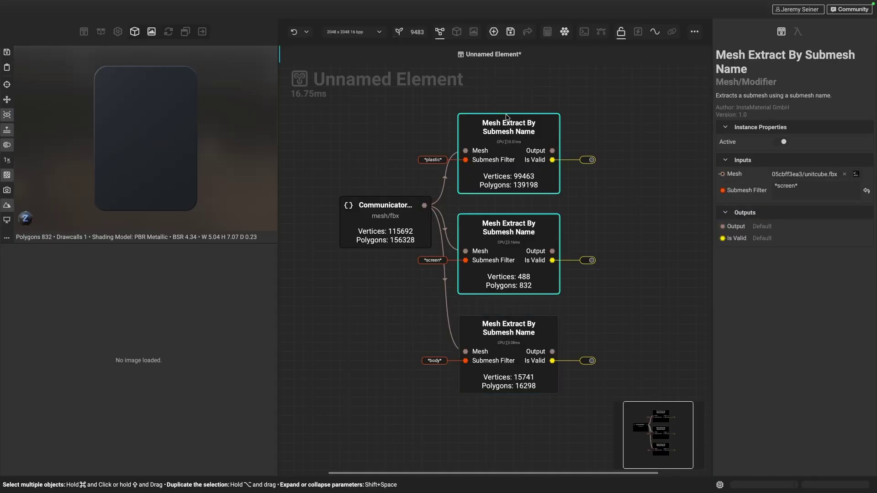
left_click(508, 155)
left_click(510, 232, "super")
left_click(518, 261)
left_click(519, 345, "super")
left_click(519, 344)
left_click(518, 255, "super")
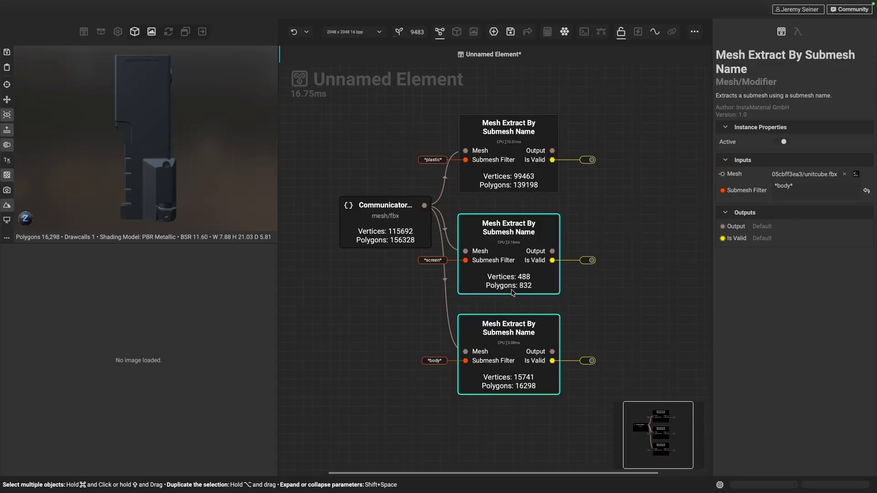
left_click(519, 256)
left_click(512, 133, "super")
left_click(512, 132)
left_click(550, 254, "super")
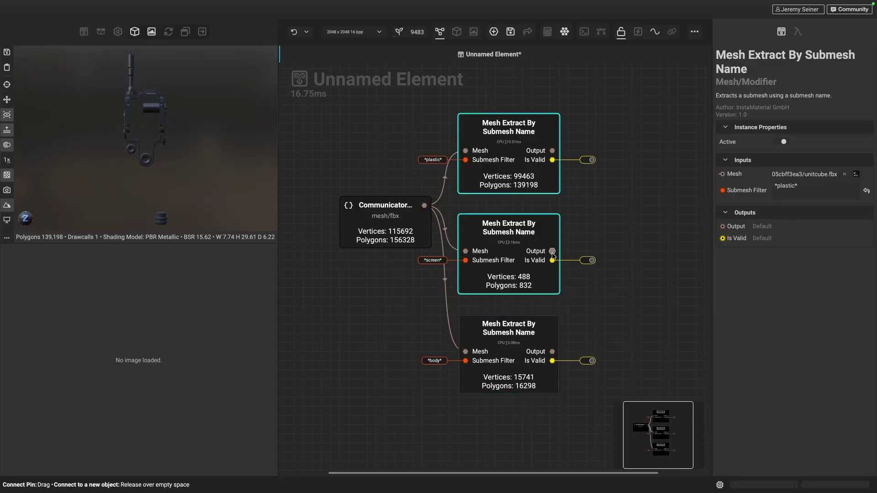
left_click(553, 255, "super")
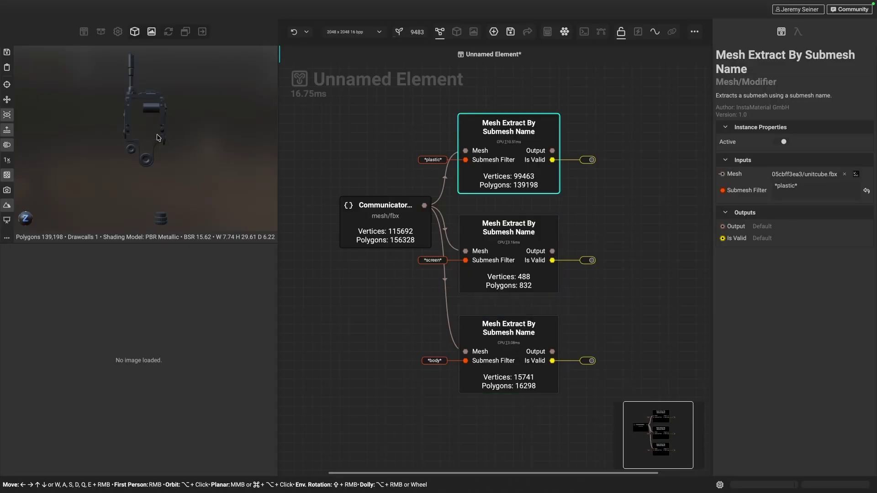
left_click_drag(174, 141, 134, 133, "alt")
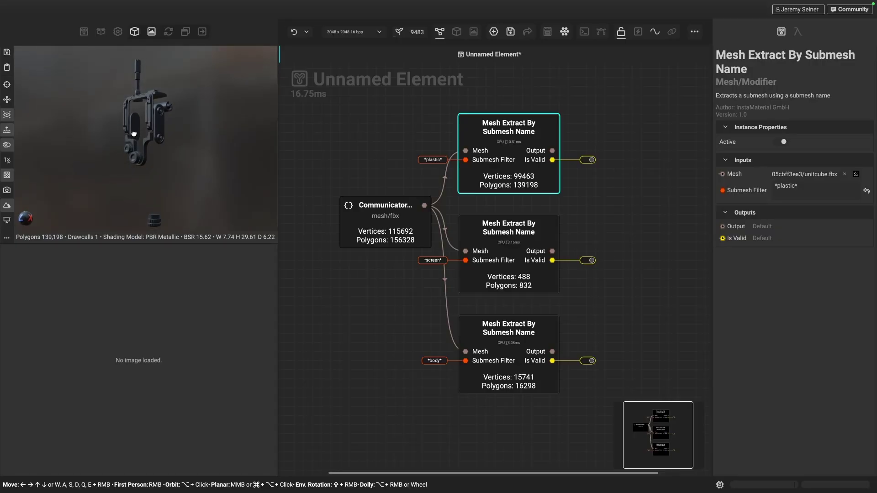
scroll(631, 224, "right", 5)
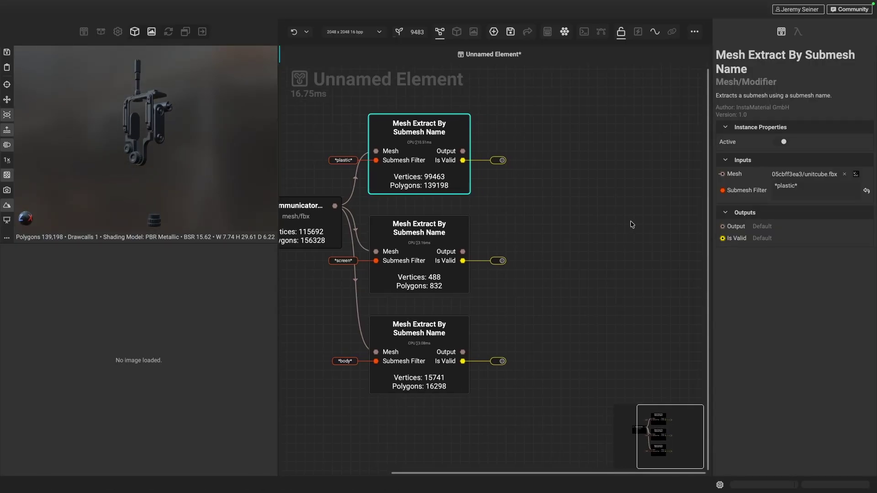
scroll(631, 224, "left", 1)
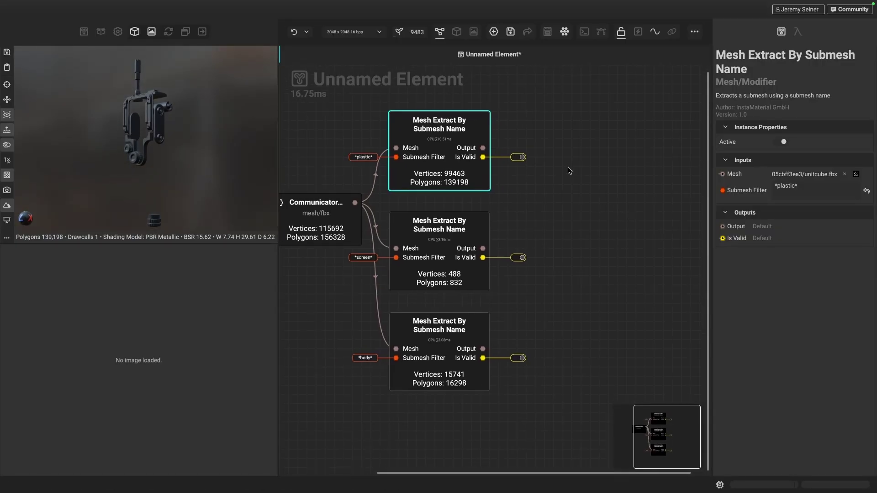
left_click(444, 223)
left_click(438, 338)
left_click(435, 232)
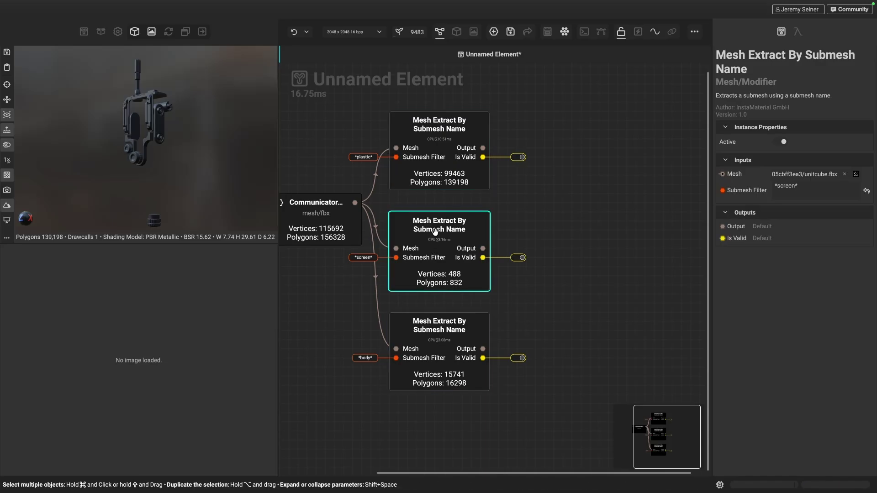
left_click(441, 136)
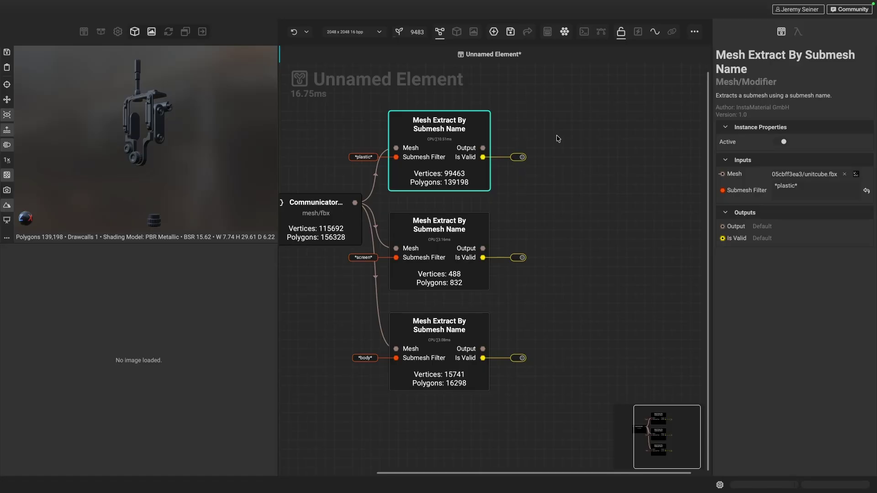
left_click(583, 215)
left_click(449, 138)
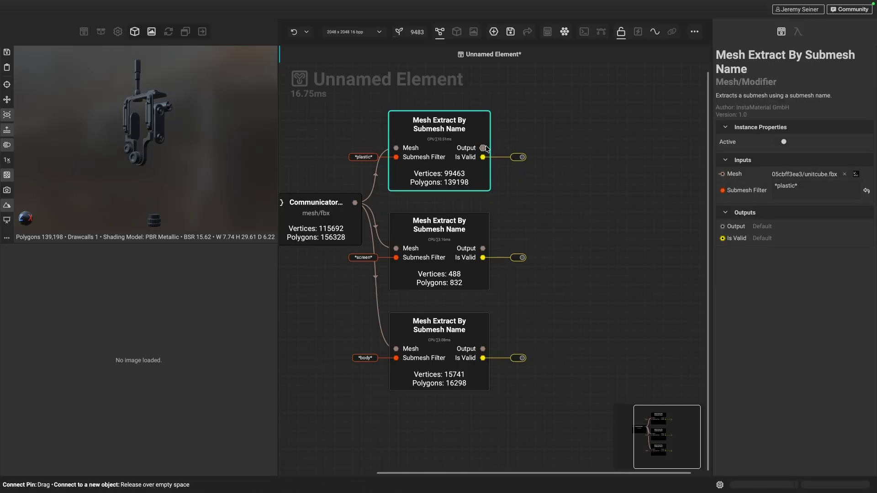
left_click_drag(485, 147, 547, 150)
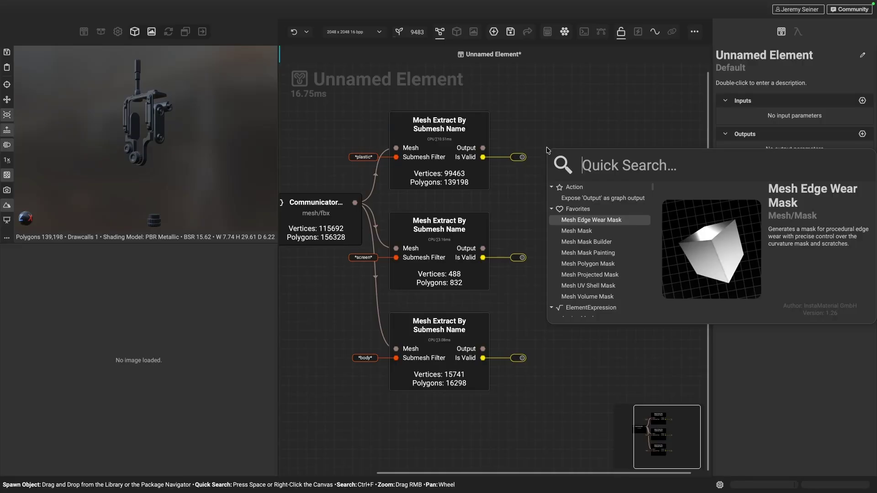
type("clear")
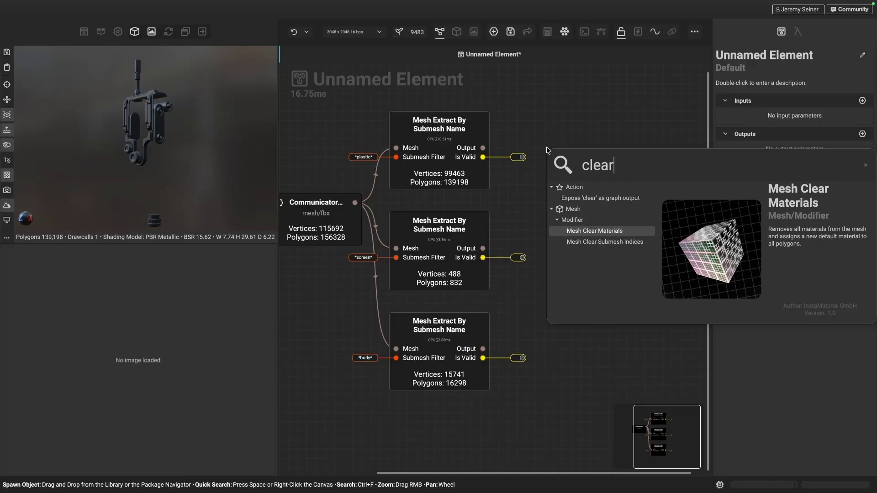
key("ctrl+a")
key("Escape")
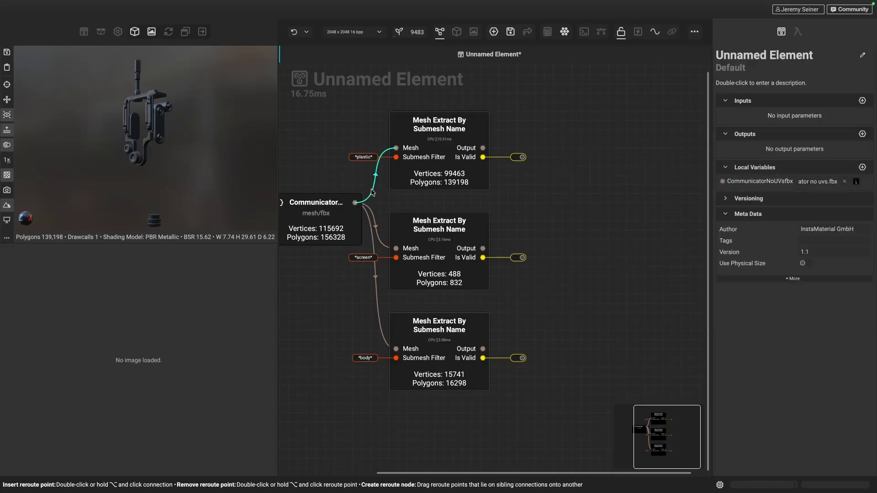
Step: Check the communicator mesh's materials with a temporary Mesh Mask node set to By Material, and delete that node
left_click_drag(355, 202, 568, 200)
type("mesh ma")
key("Return")
scroll(640, 210, "left", 2)
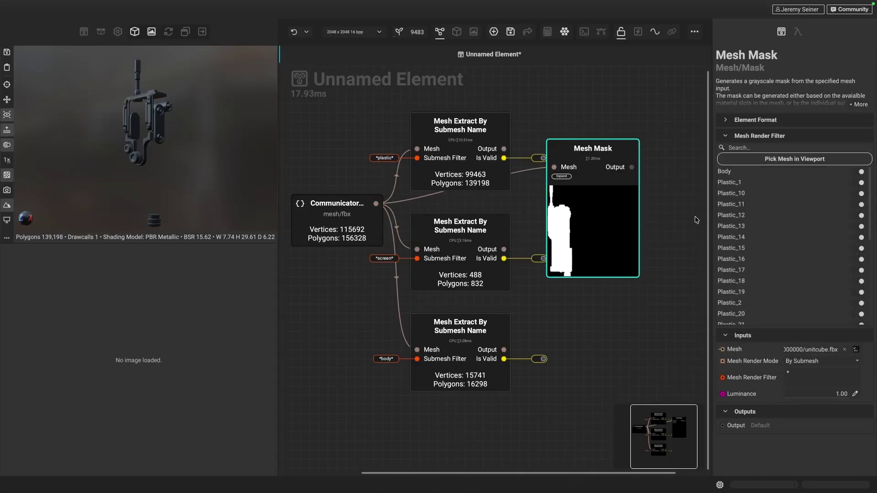
left_click(818, 361)
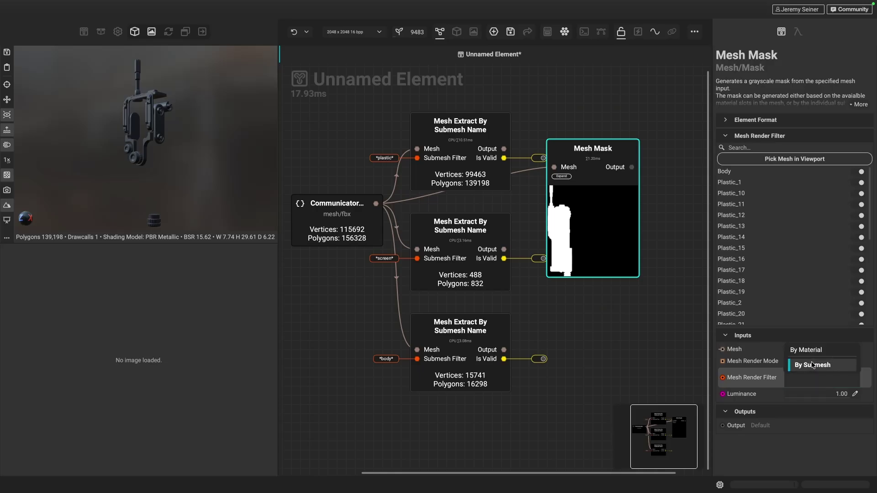
left_click(822, 353)
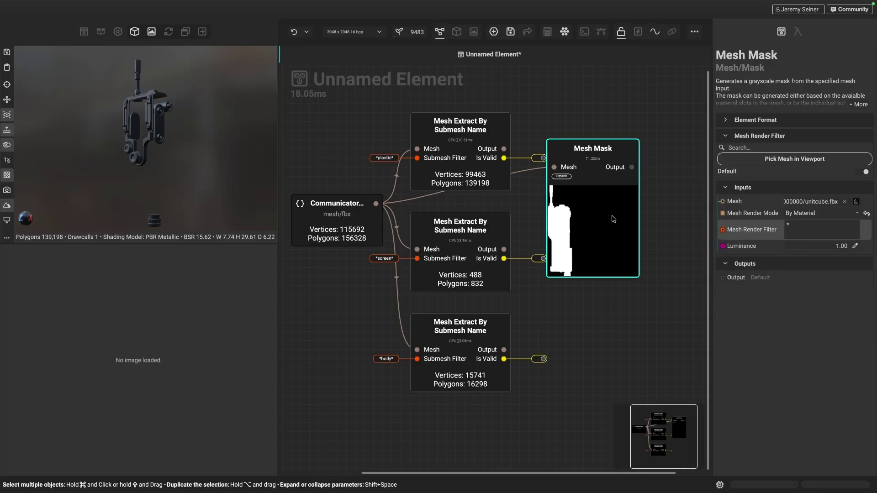
key("BackSpace")
Step: Connect a Mesh Clear Materials node to the communicator mesh's output
left_click_drag(376, 203, 630, 234)
type("clear")
key("Return")
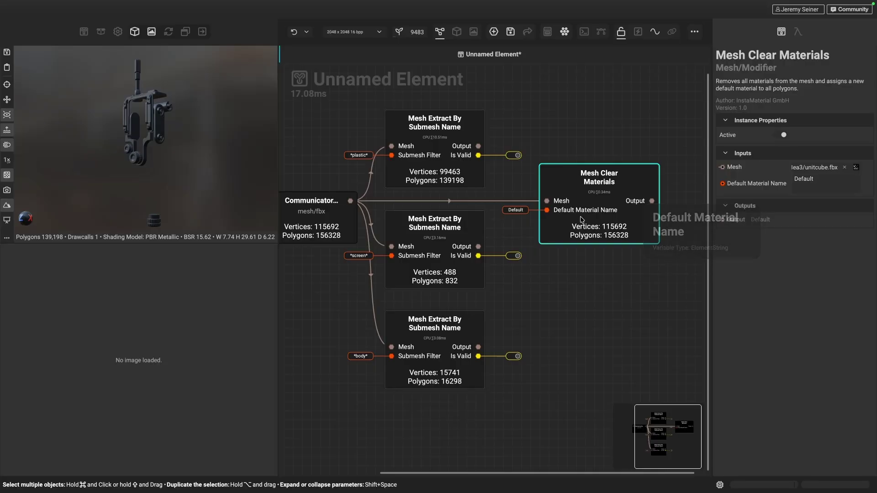
Step: Feed the Mesh Clear Materials node from the *plastic* extraction node's output and align the two nodes in a row
left_click_drag(478, 145, 547, 201)
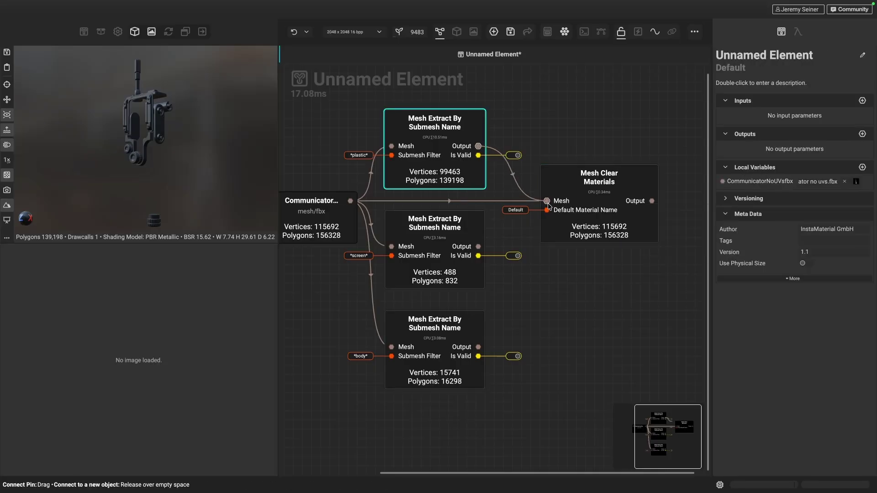
left_click_drag(606, 225, 634, 171)
scroll(634, 171, "right", 4)
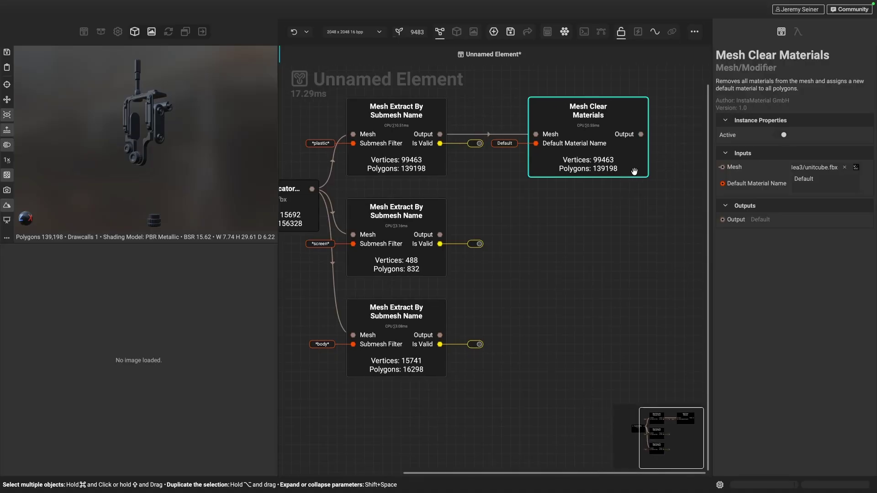
scroll(604, 171, "up", 2)
scroll(604, 172, "right", 1)
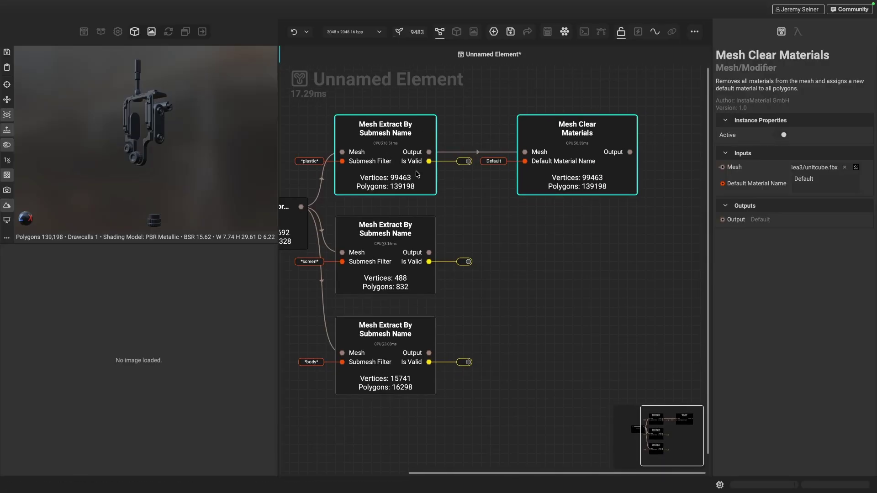
Step: Set the Default Material Name of the Mesh Clear Materials node to Plastic
double_click(816, 181)
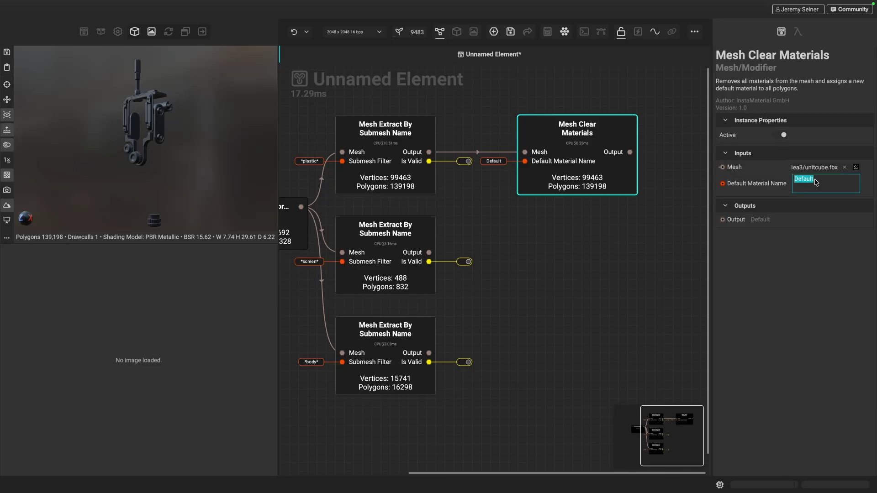
type("Plastic")
key("Return")
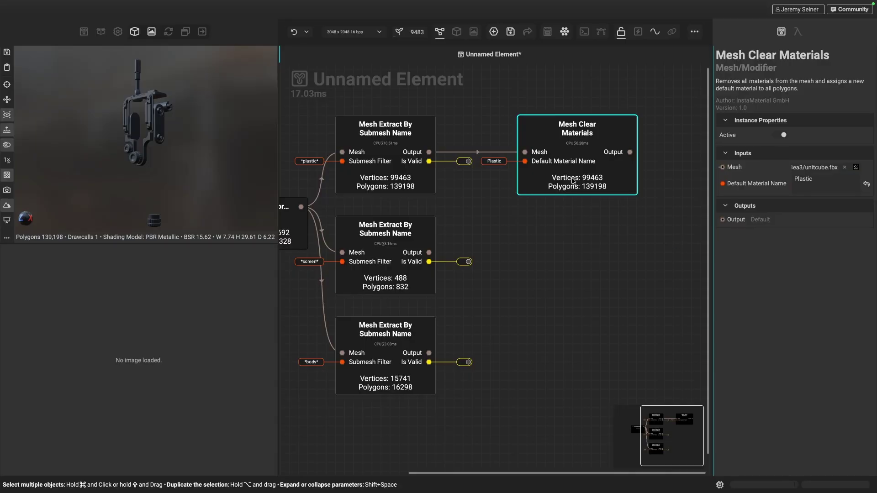
Step: Duplicate the Plastic Mesh Clear Materials node for the *screen* extraction output and set its Default Material Name to Screen
left_click_drag(583, 164, 583, 255, "alt")
left_click(484, 283)
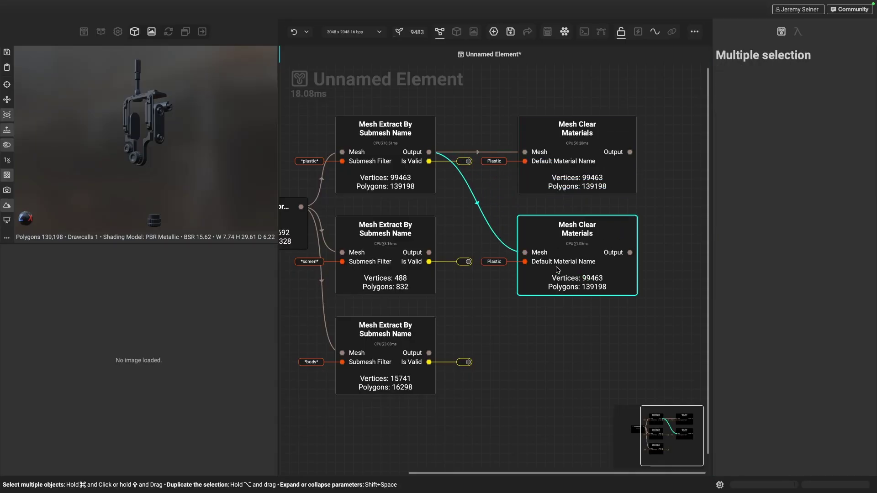
left_click_drag(429, 252, 524, 252)
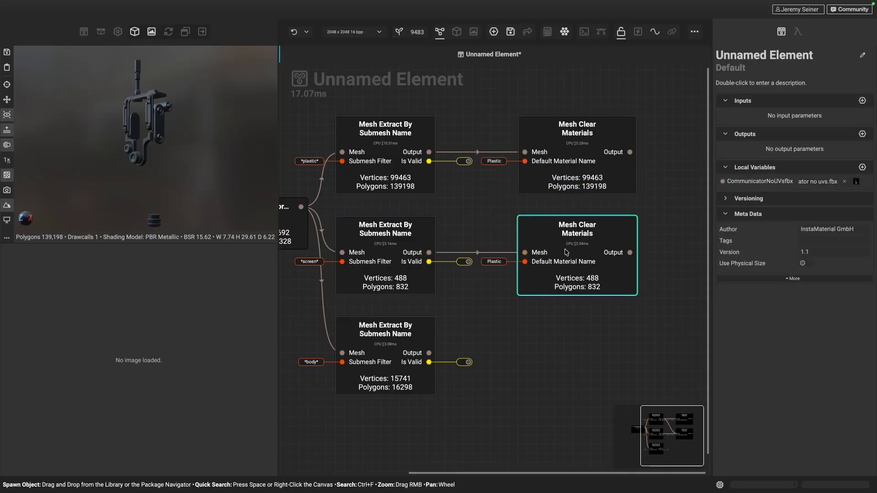
double_click(809, 188)
type("Screen")
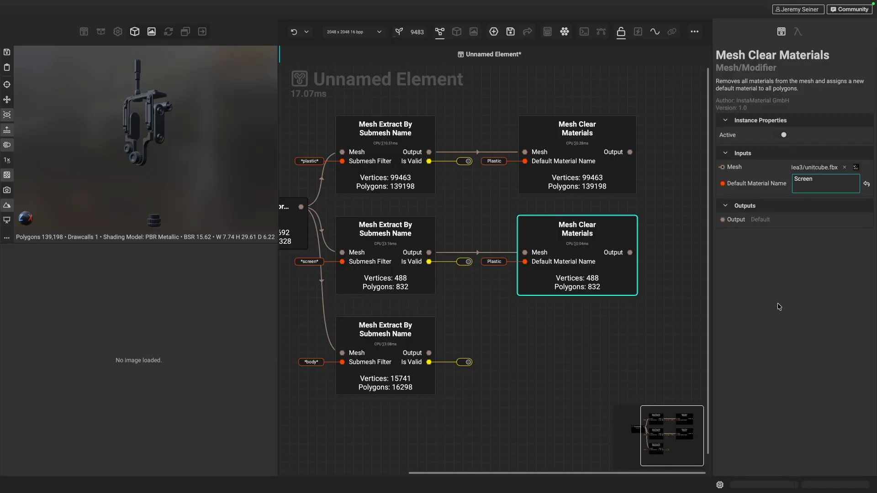
key("Return")
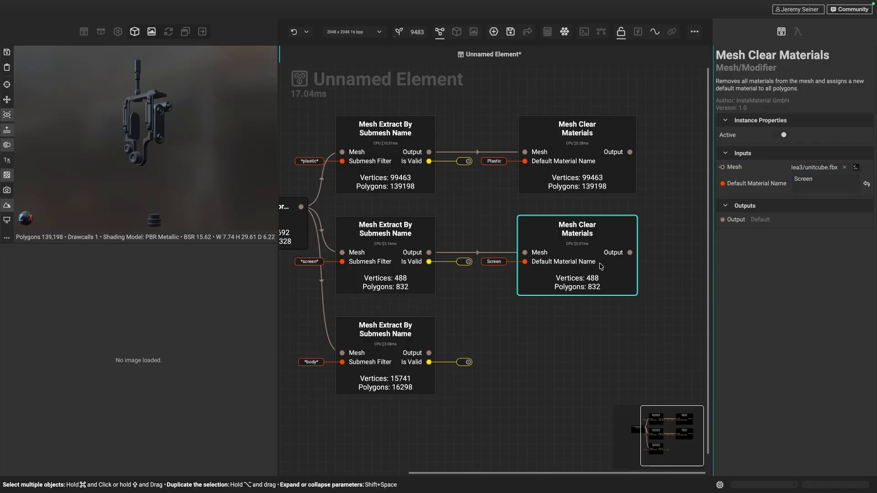
Step: Duplicate the Screen Mesh Clear Materials node for the *body* extraction output and set its Default Material Name to Body
left_click_drag(586, 279, 586, 379, "alt")
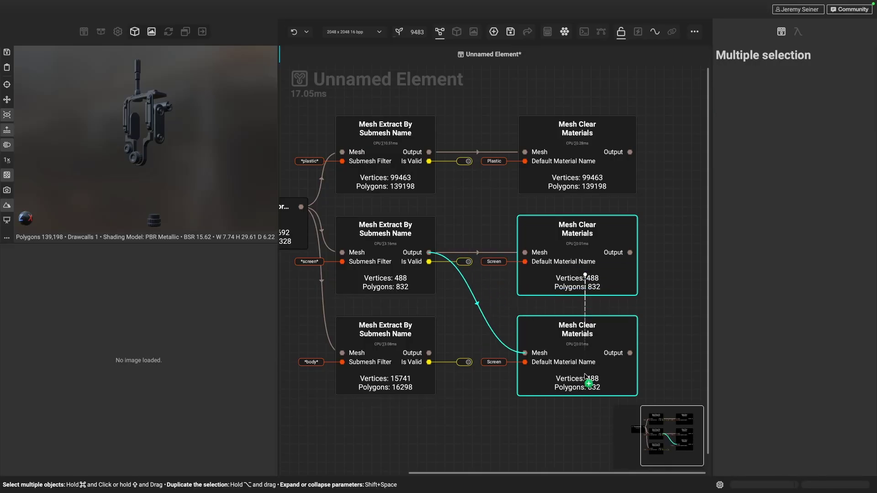
left_click_drag(432, 353, 524, 352)
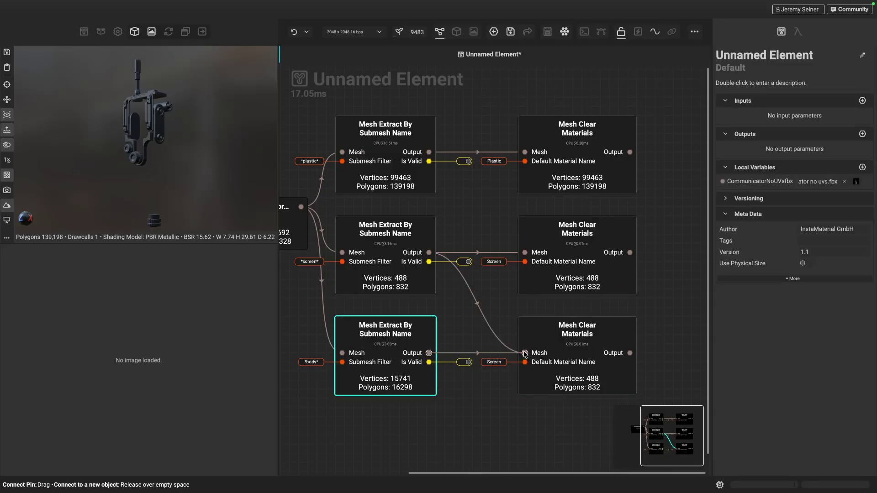
left_click(578, 329)
double_click(820, 193)
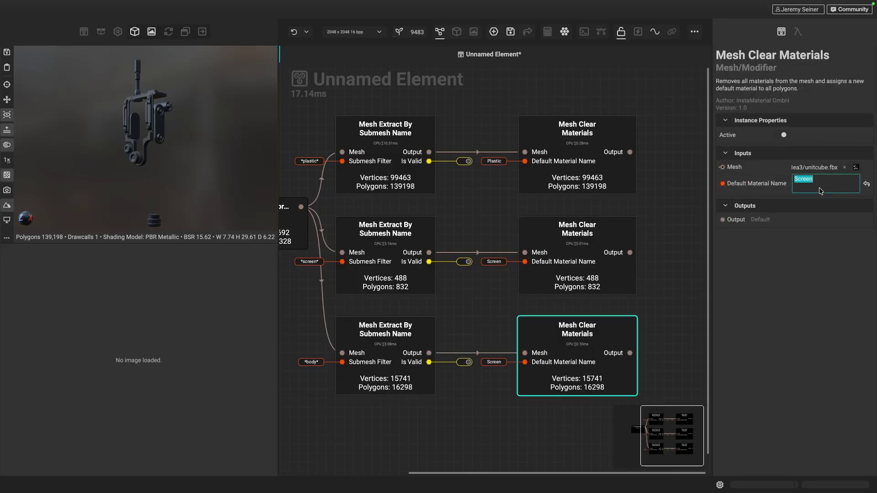
type("Body")
left_click(839, 330)
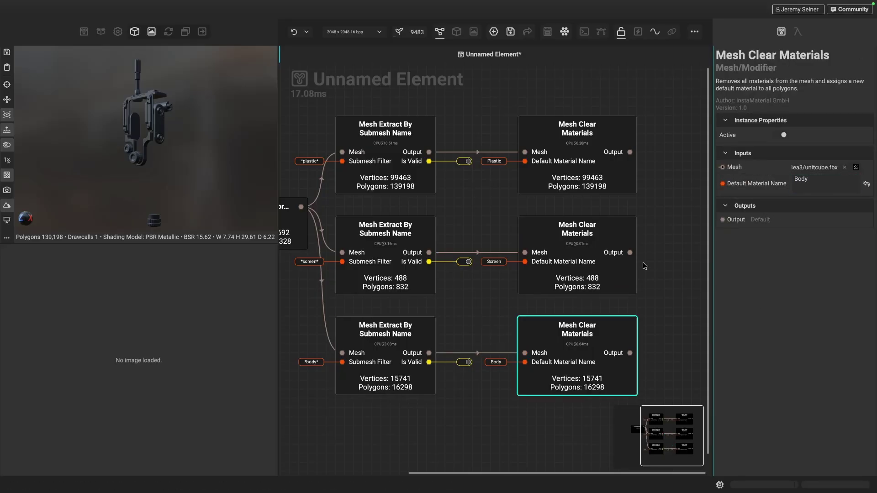
Step: Check the Plastic and Screen material names with a temporary Mesh Mask node set to By Material, and delete that node
middle_click_drag(653, 171, 571, 183)
left_click_drag(548, 164, 610, 153)
type("mesh m")
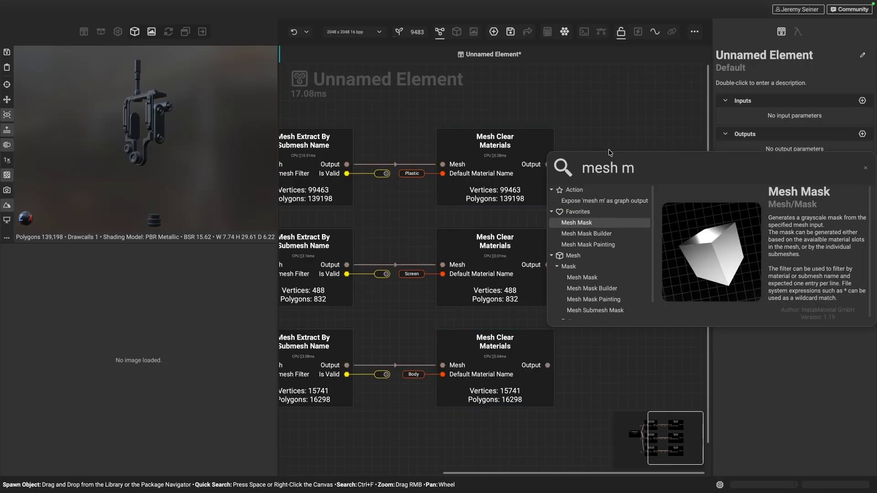
key("Return")
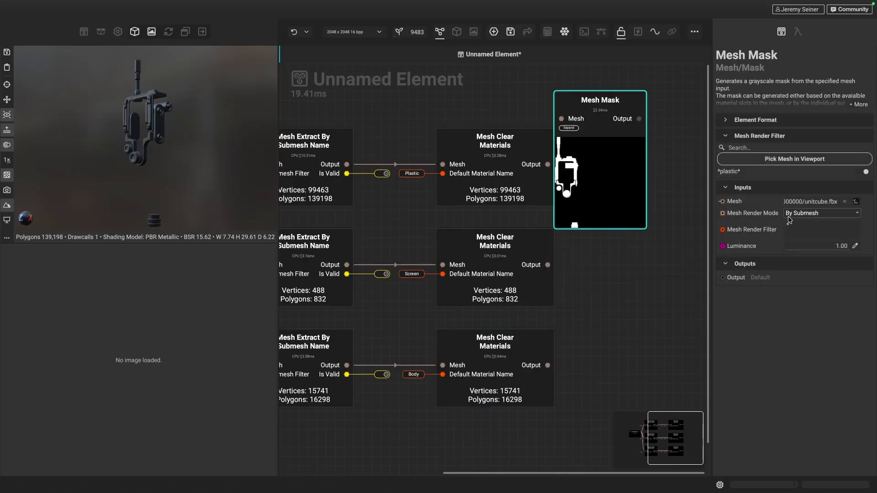
left_click(802, 213)
left_click(801, 201)
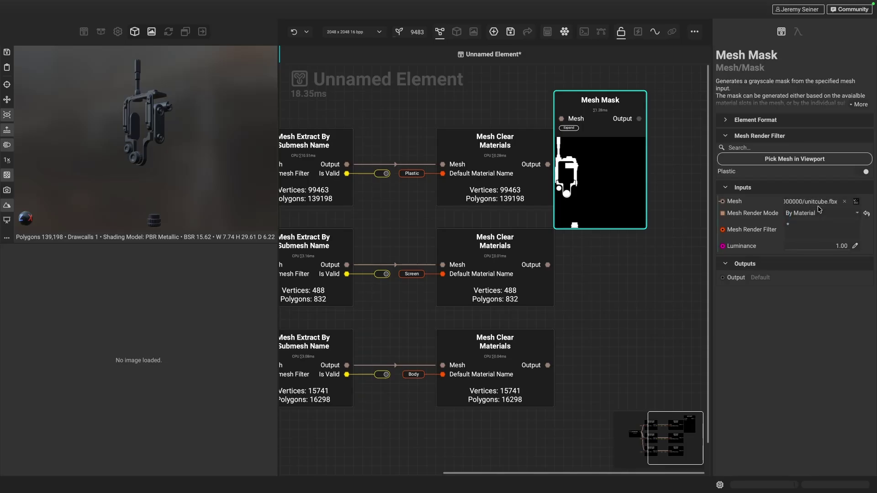
left_click_drag(585, 163, 640, 182)
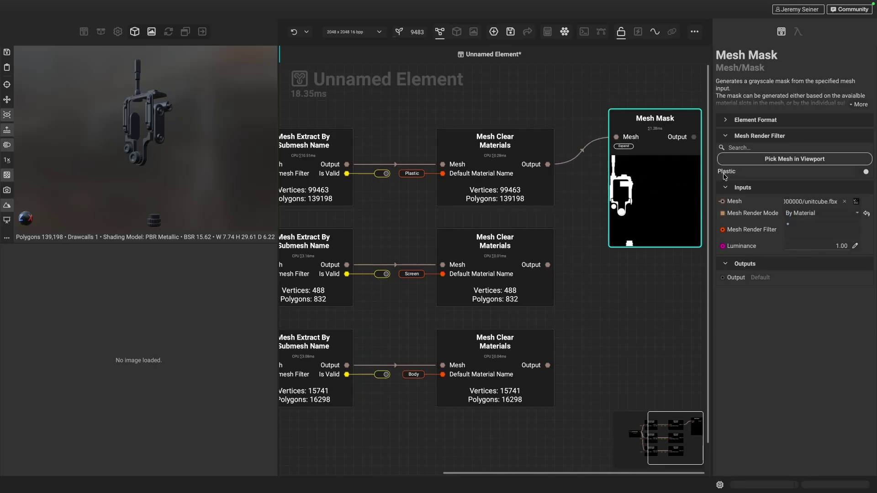
left_click_drag(548, 264, 616, 136)
left_click(622, 164)
middle_click_drag(646, 201, 620, 234)
key("Delete")
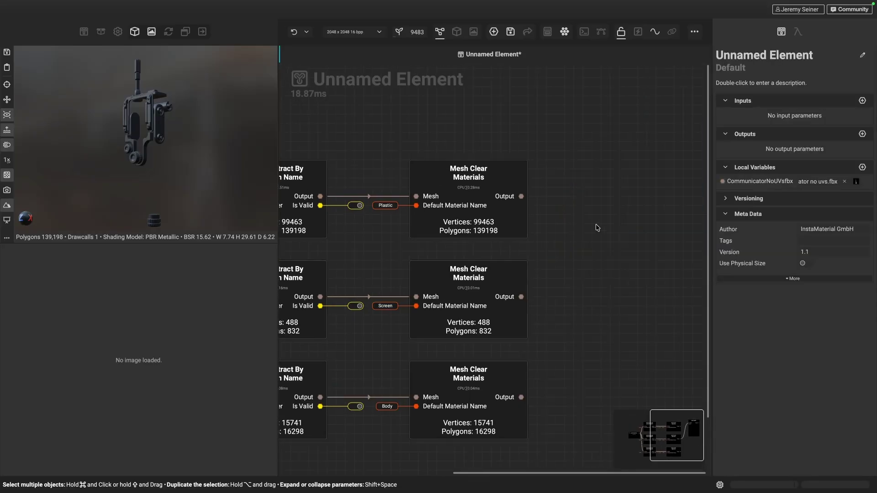
Step: Preview the meshes of the Plastic, Screen and Body Mesh Clear Materials nodes in the 3D viewport, one after another
scroll(589, 224, "left", 3)
scroll(587, 222, "down", 2)
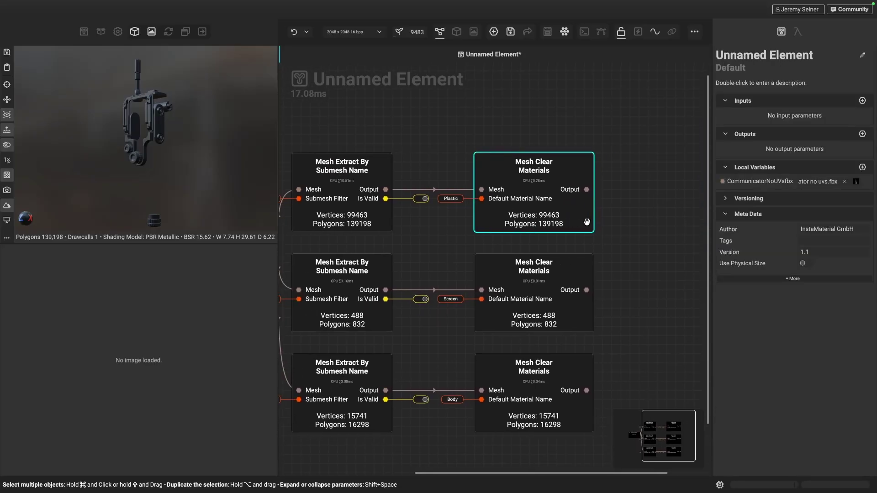
scroll(587, 224, "right", 3)
left_click(588, 225)
scroll(589, 225, "left", 1)
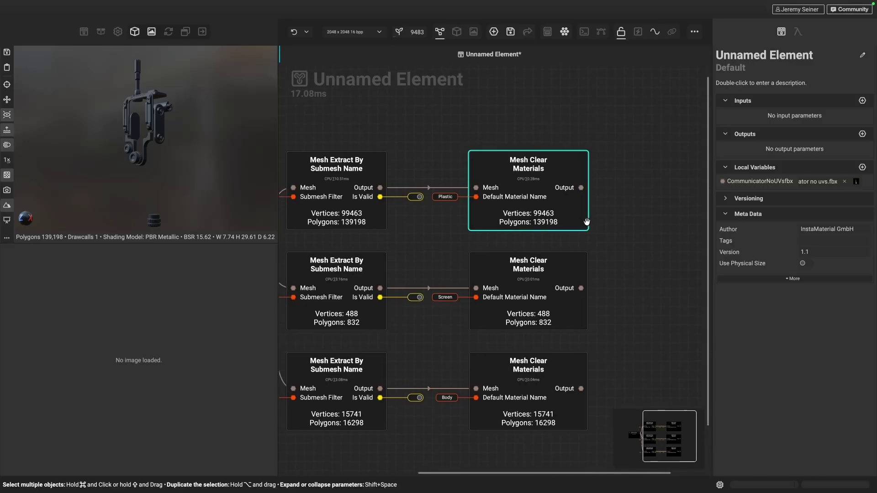
left_click(554, 217)
left_click(539, 302)
left_click(539, 402)
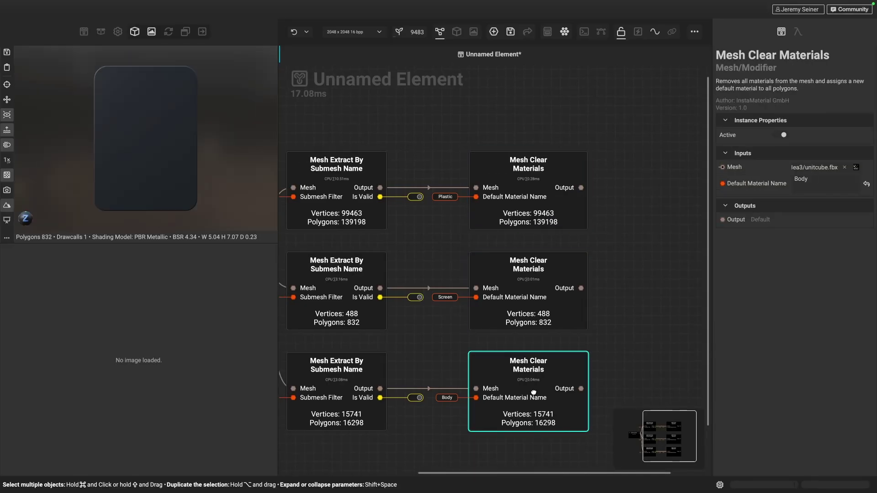
left_click(546, 186)
Step: Connect a Mesh UV Unwrap node to the Plastic Mesh Clear Materials output and set its Strategy to Hard Surface Axial
scroll(637, 178, "right", 3)
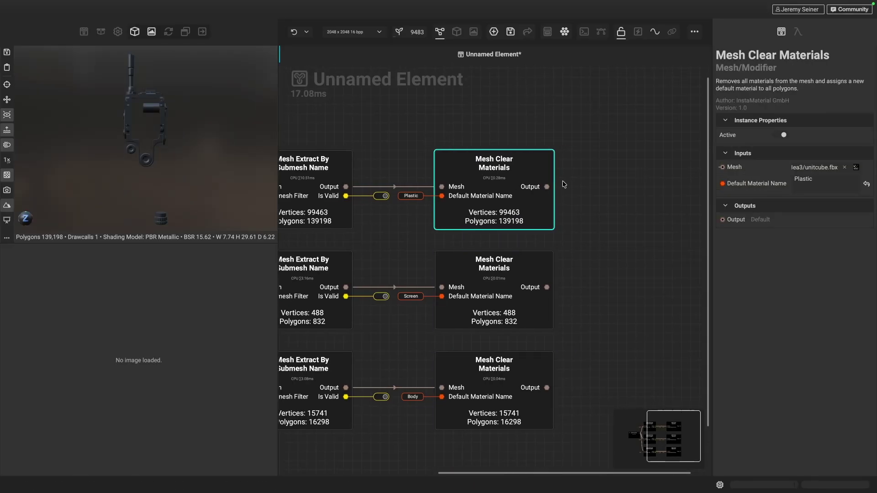
left_click_drag(547, 187, 621, 188)
type("me")
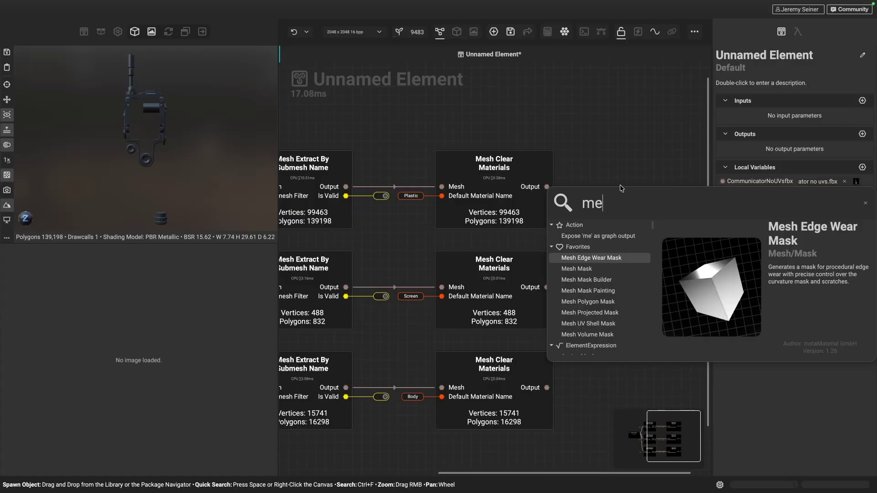
type("sh uv un")
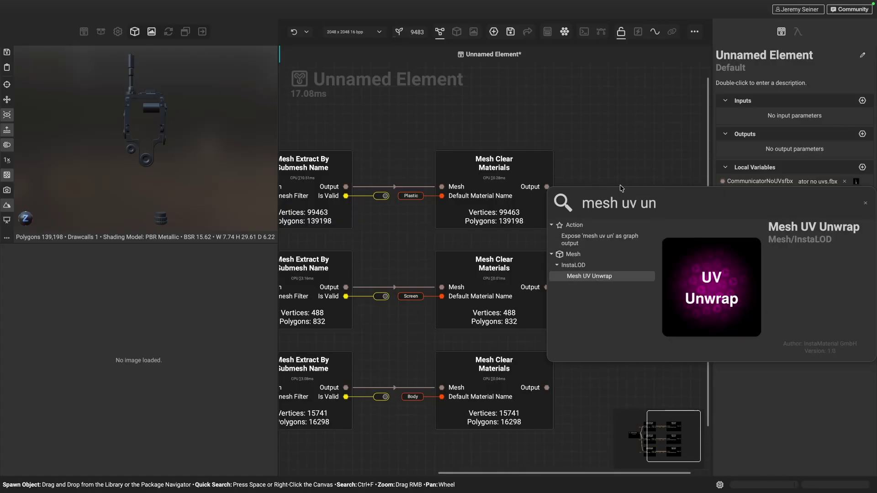
key("Return")
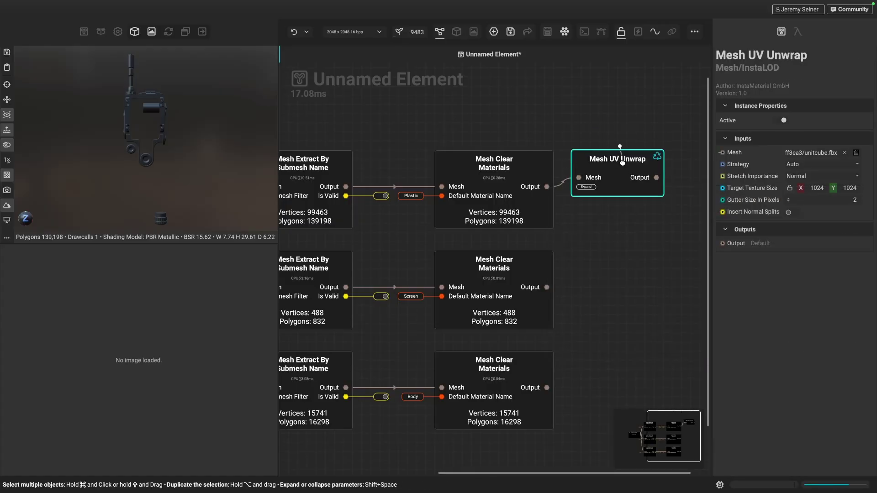
left_click_drag(622, 163, 634, 174)
scroll(635, 175, "right", 3)
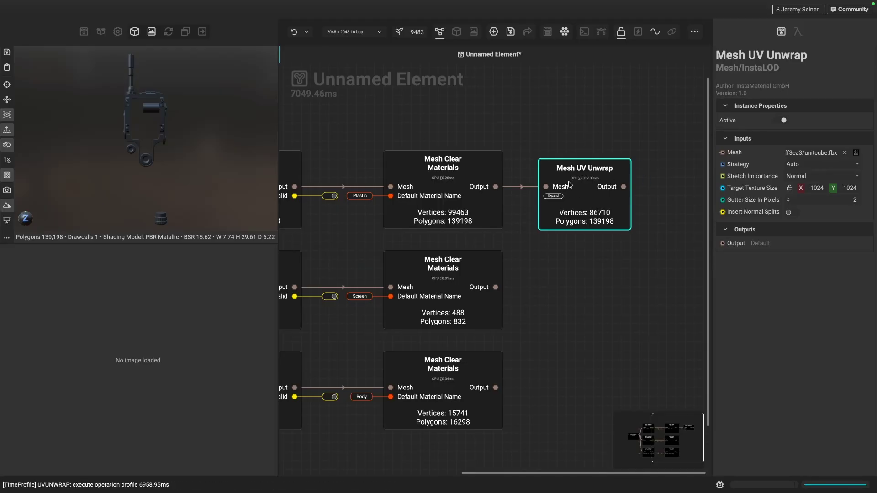
left_click(811, 165)
left_click(818, 153)
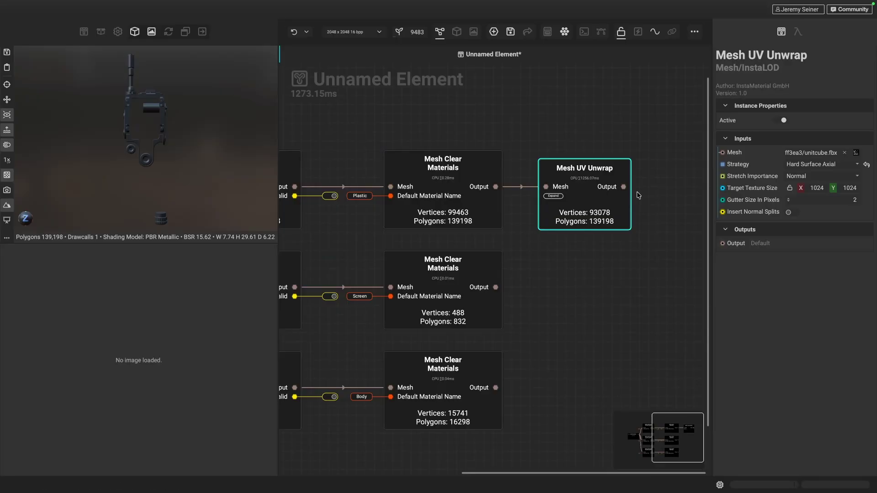
Step: Connect a Mesh UV node to the Mesh UV Unwrap output to show the plastic mesh's UV map, and place it beside the unwrap node
middle_click_drag(638, 195, 594, 191)
left_click_drag(576, 187, 620, 189)
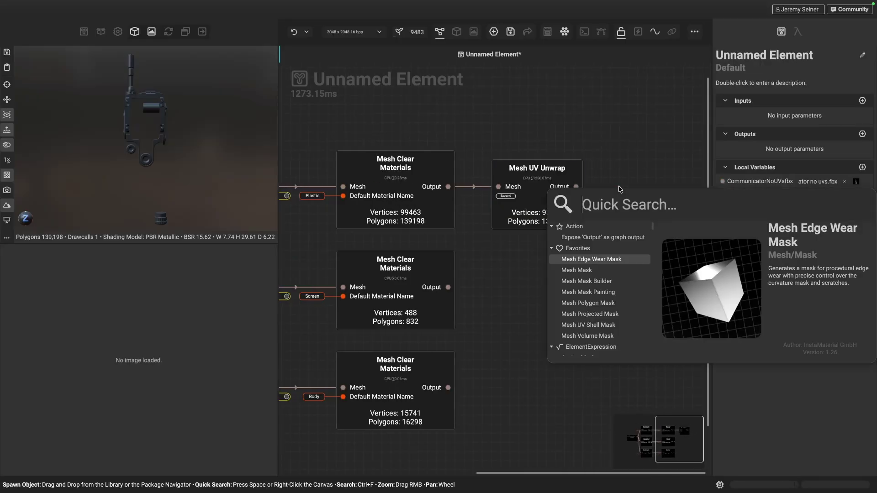
type("mesh uv")
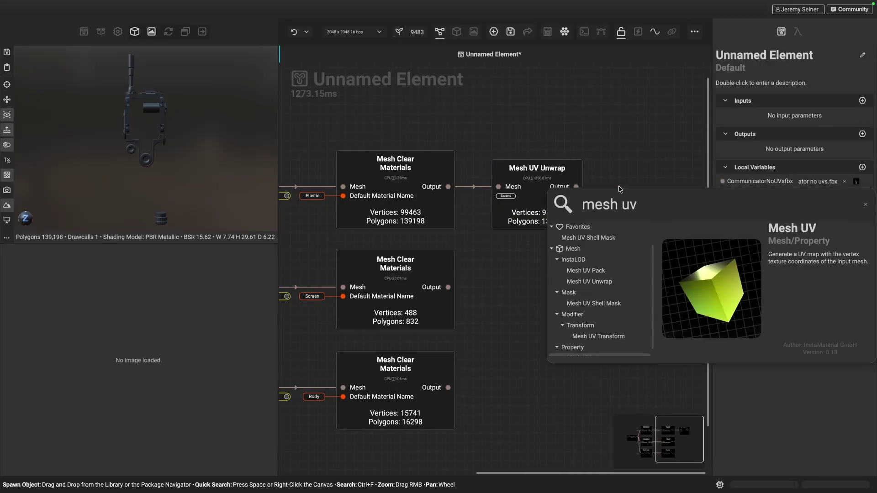
key("Return")
left_click_drag(619, 189, 661, 204)
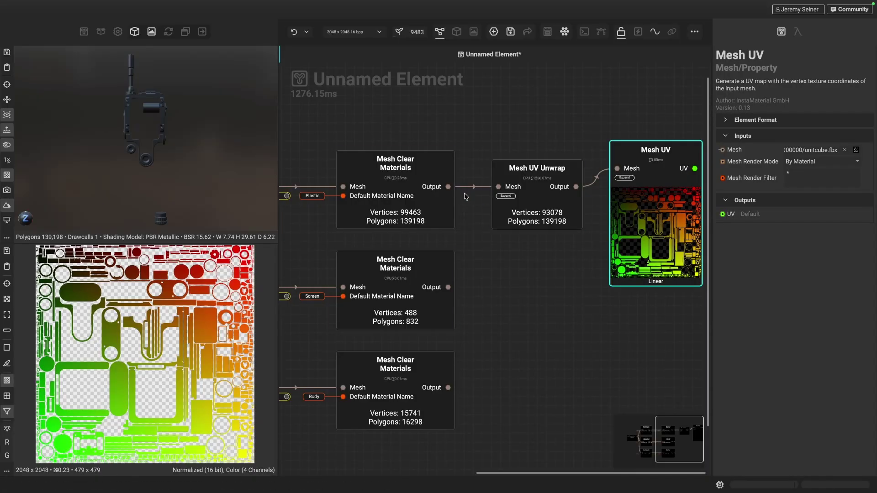
scroll(464, 196, "left", 3)
left_click(468, 208)
scroll(470, 208, "right", 8)
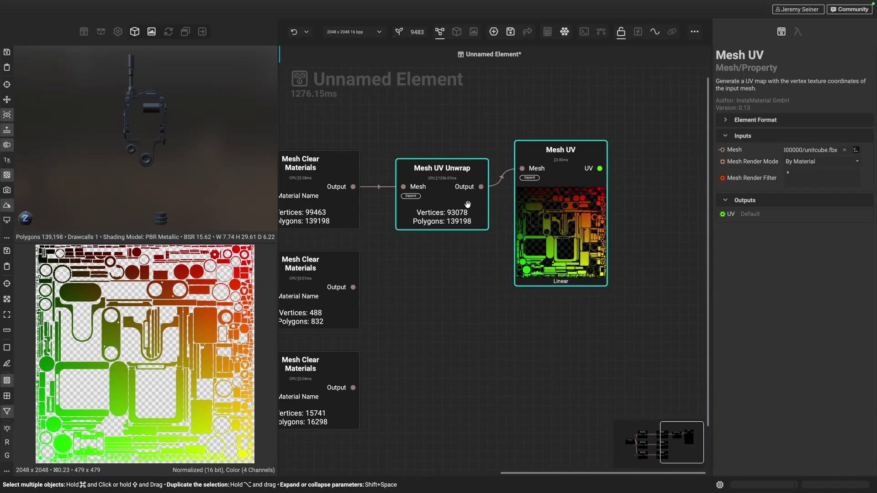
left_click_drag(537, 227, 567, 237)
Step: Duplicate the Mesh UV Unwrap node, feed the copy from the Screen Mesh Clear Materials output, and align it with that node
left_click(452, 208)
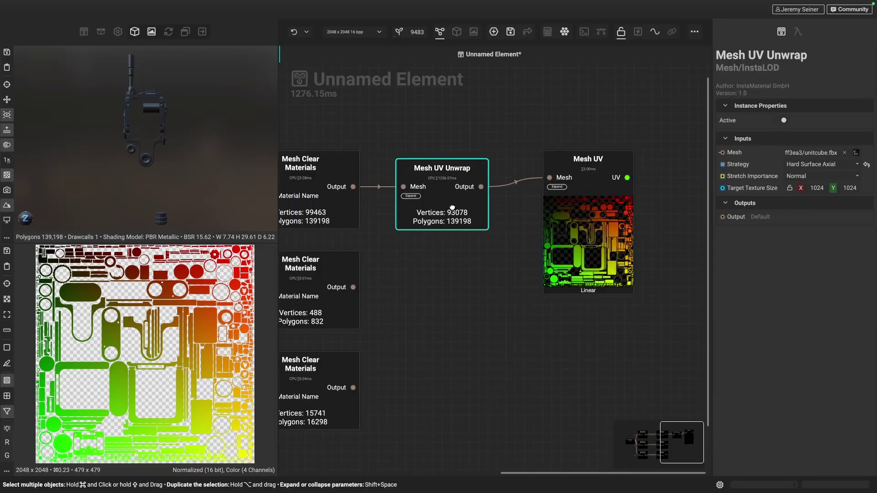
left_click_drag(435, 200, 437, 312, "alt")
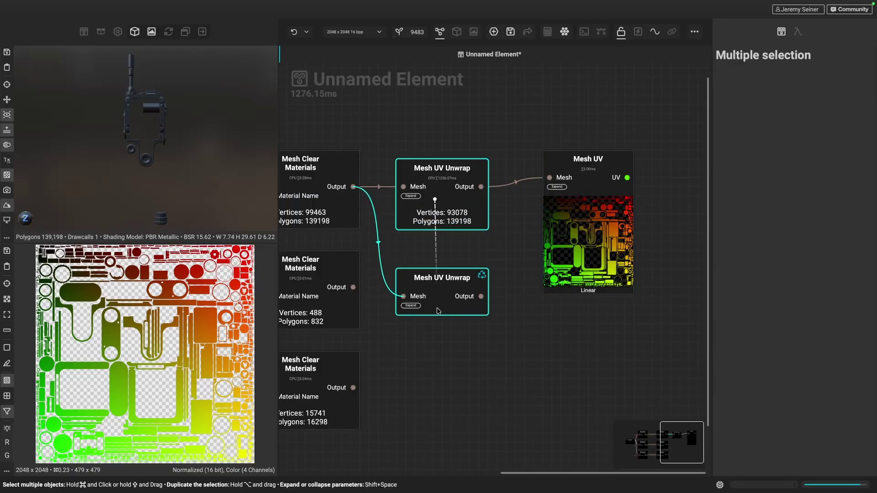
left_click(354, 288)
left_click_drag(396, 301, 403, 297)
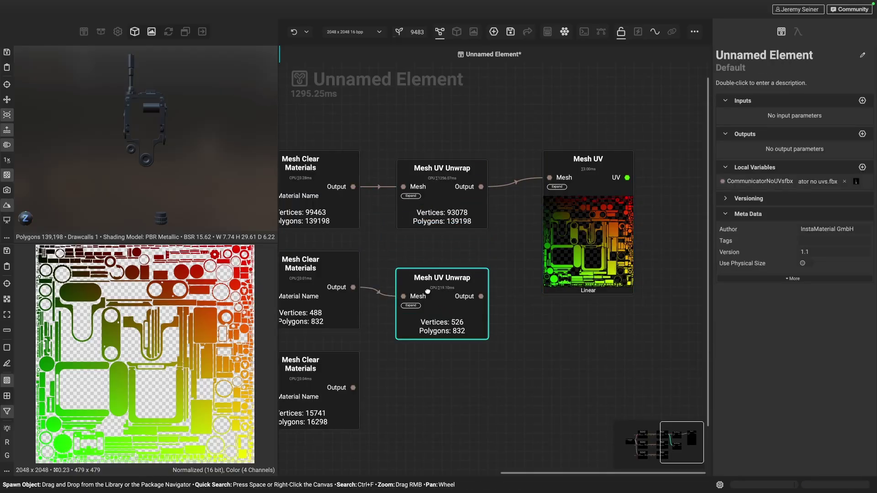
left_click(421, 288, "super")
key("f")
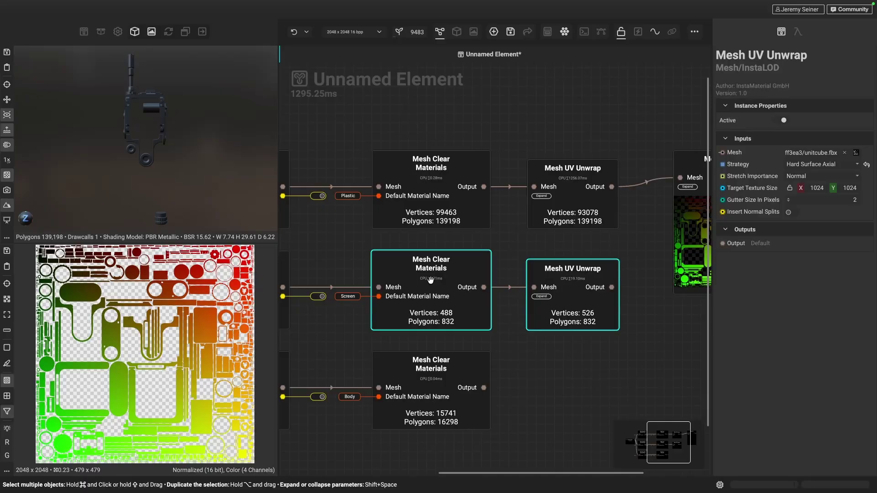
Step: Feed the Mesh UV node from the screen mesh's Mesh UV Unwrap output and line it up beside that unwrap node
left_click(429, 280, "super")
key("f")
left_click_drag(511, 287, 579, 178)
left_click_drag(604, 231, 605, 325)
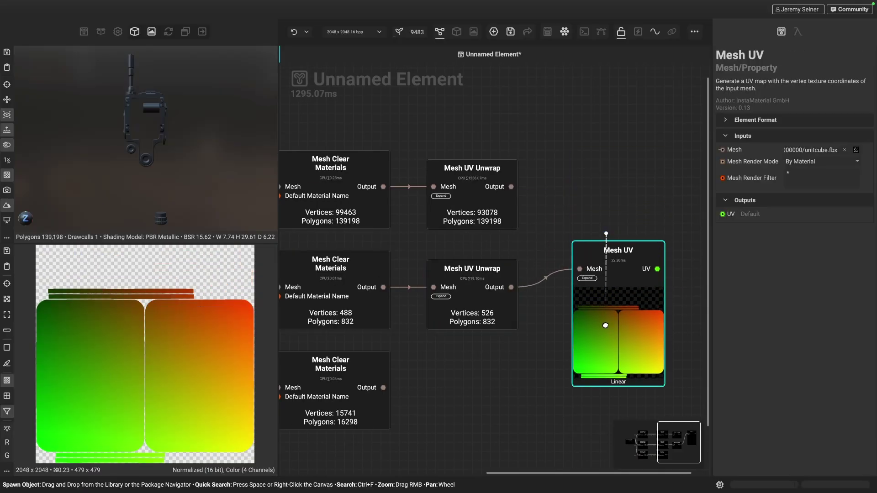
scroll(572, 337, "down", 3)
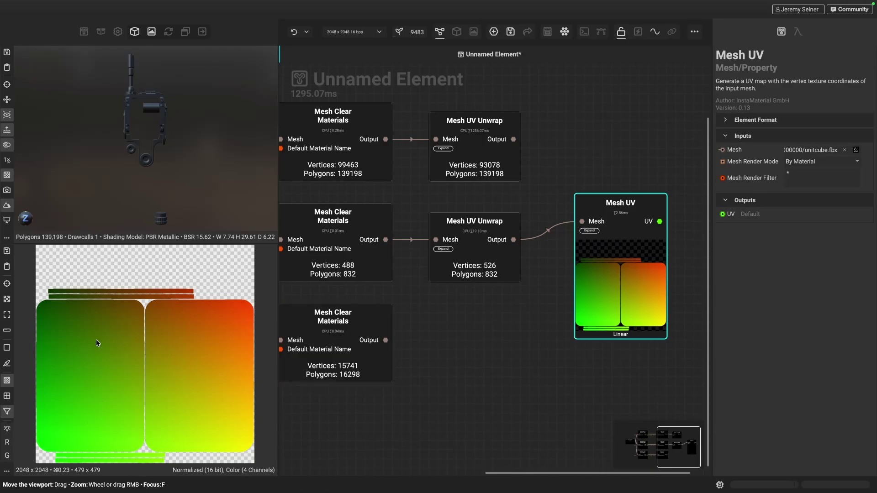
left_click_drag(624, 259, 633, 276)
scroll(505, 300, "left", 2)
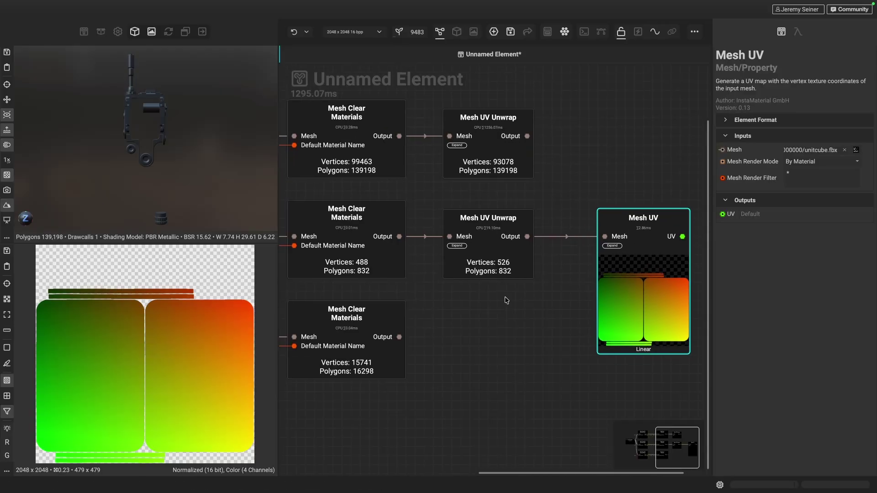
Step: Duplicate the screen's Mesh UV Unwrap node, feed the copy from the Body Mesh Clear Materials output, and connect its output to the Mesh UV node
left_click(494, 239)
left_click_drag(494, 240, 497, 350, "alt")
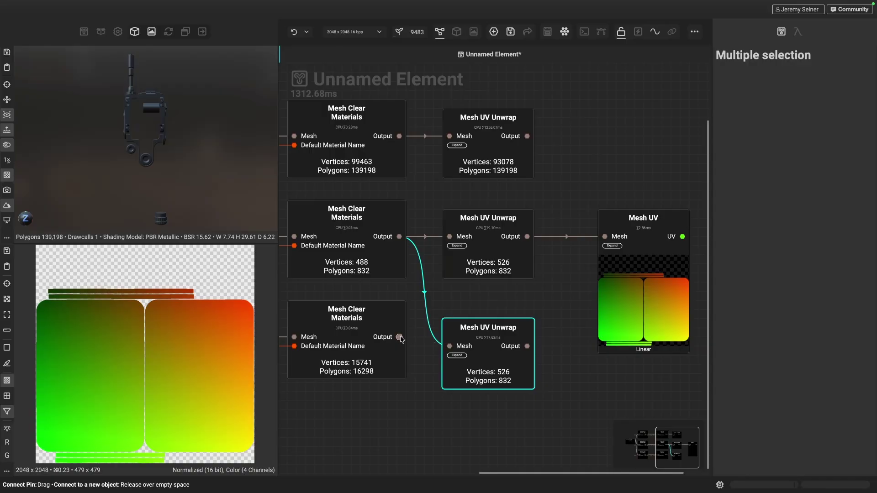
left_click_drag(399, 337, 603, 237)
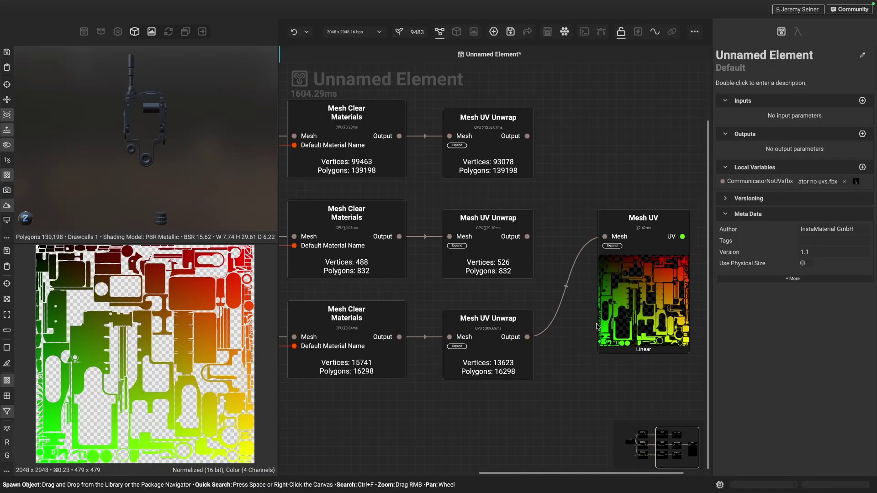
left_click(639, 327)
middle_click_drag(638, 327, 596, 323)
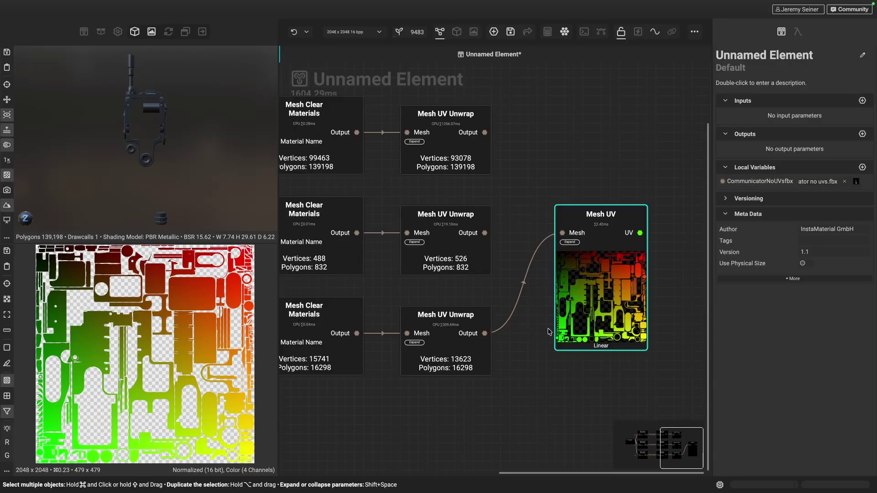
scroll(484, 336, "left", 3)
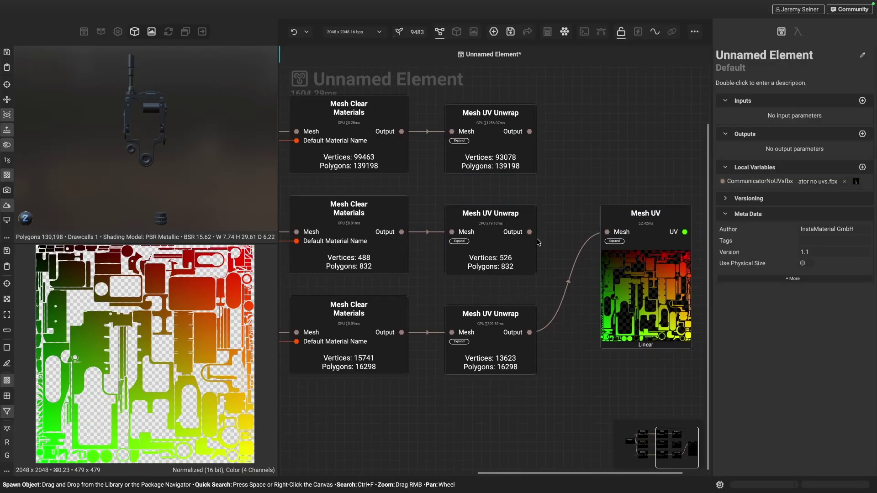
left_click(404, 338)
scroll(404, 338, "left", 4)
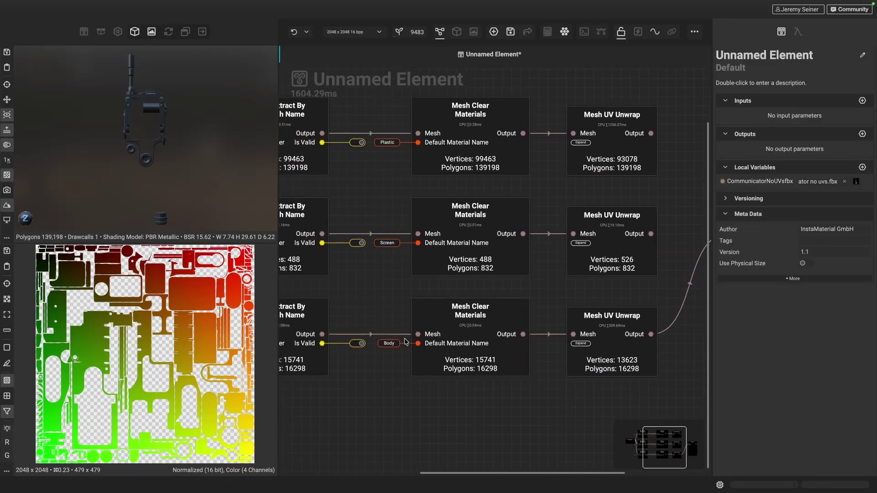
scroll(404, 338, "right", 10)
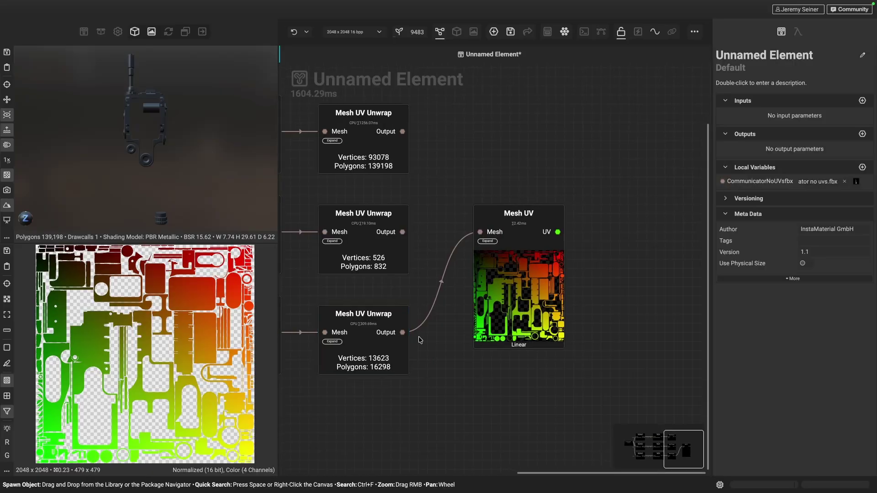
Step: Delete the Mesh UV node attached to the body mesh's Mesh UV Unwrap node
left_click(511, 314)
left_click_drag(511, 314, 555, 404)
scroll(556, 407, "down", 3)
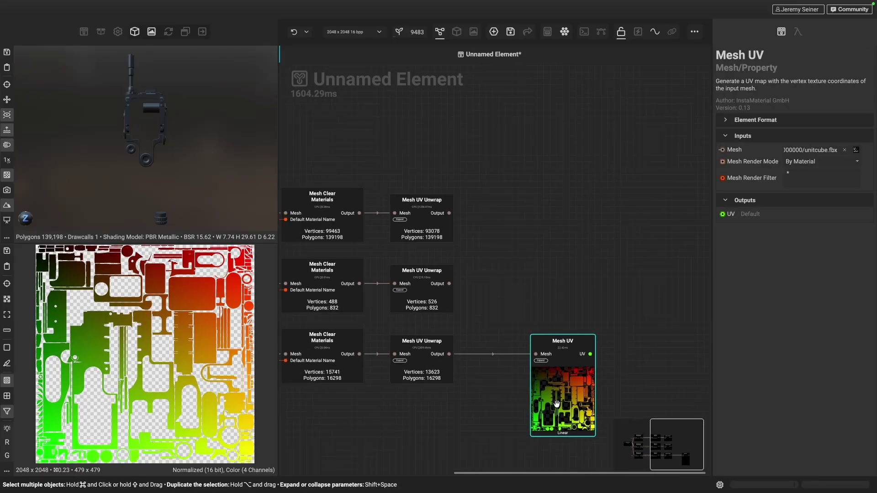
scroll(556, 407, "left", 3)
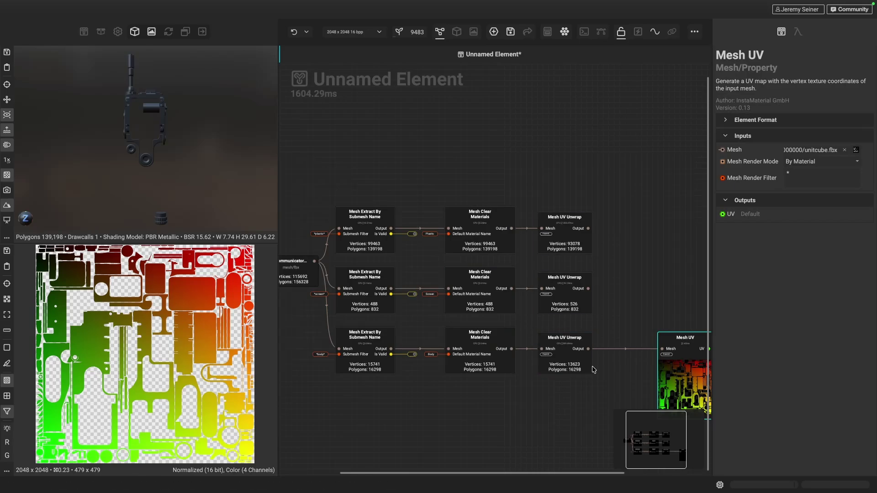
scroll(592, 370, "right", 5)
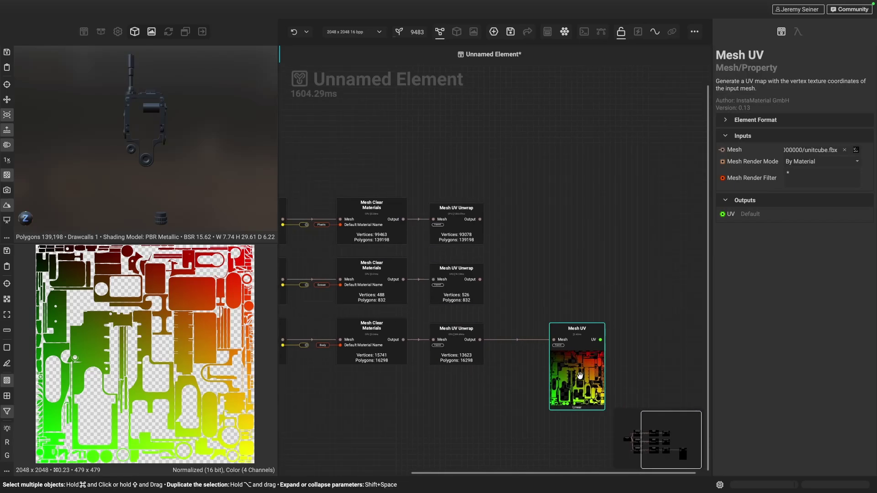
key("Delete")
scroll(521, 227, "up", 1)
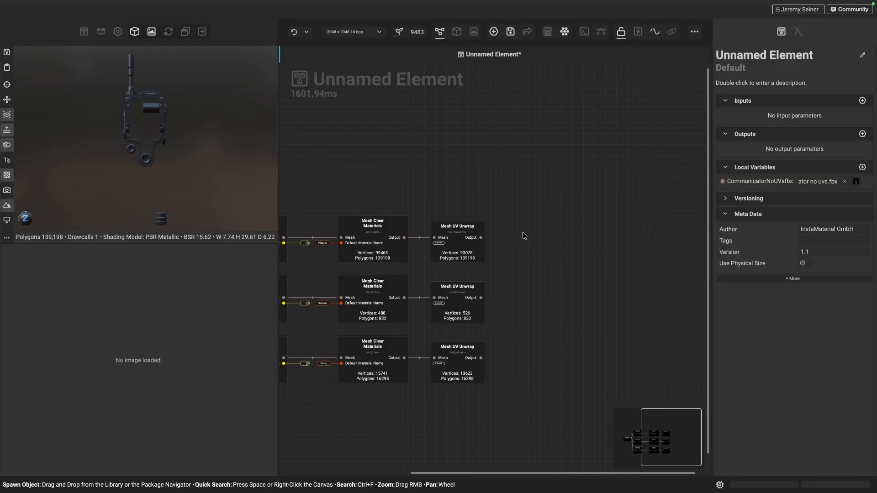
Step: Add a Mesh Append node and place it beside the plastic mesh's Mesh UV Unwrap node
key("space")
type("mesh ap")
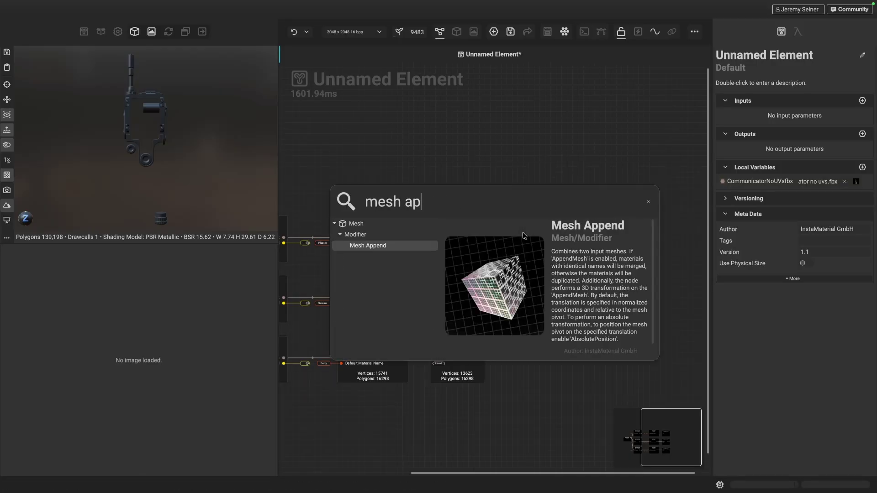
key("Return")
left_click_drag(512, 217, 542, 248)
scroll(533, 242, "up", 3)
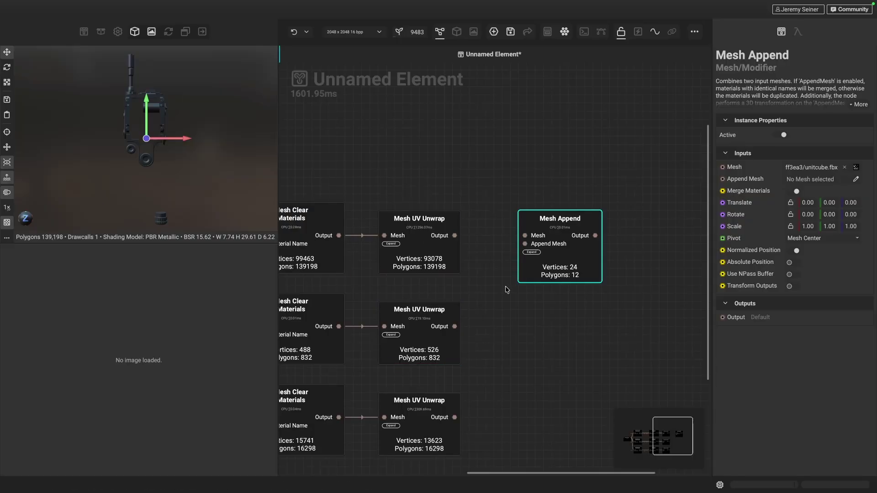
scroll(548, 265, "right", 1)
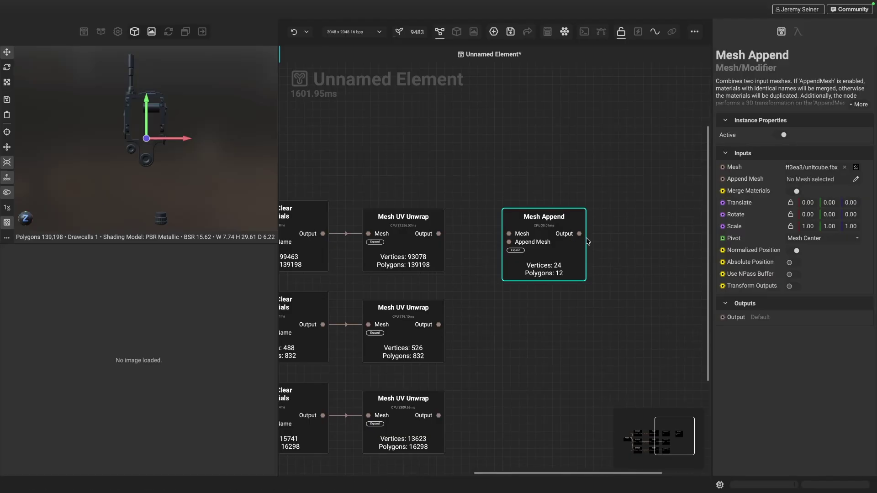
scroll(523, 331, "down", 1)
scroll(509, 321, "up", 1)
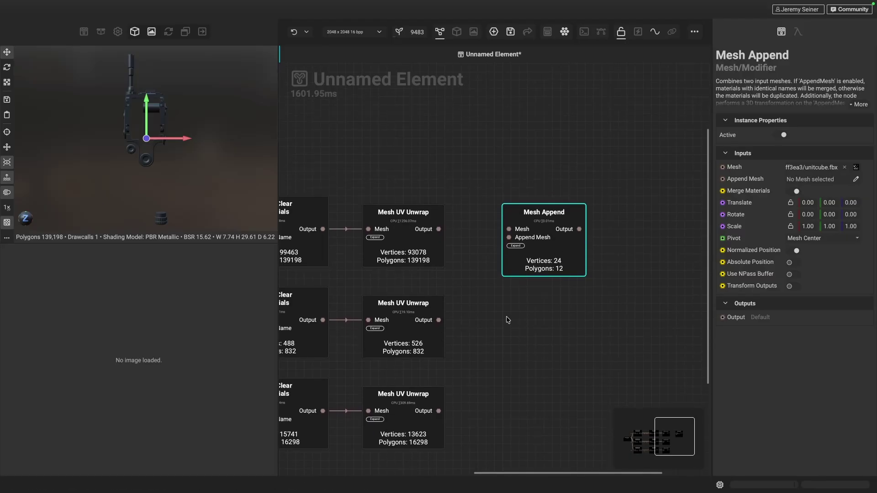
Step: Connect the plastic mesh's unwrap output to the Mesh Append node's Mesh input and the screen mesh's unwrap output to its Append Mesh input
left_click_drag(438, 229, 509, 233)
scroll(502, 274, "left", 4)
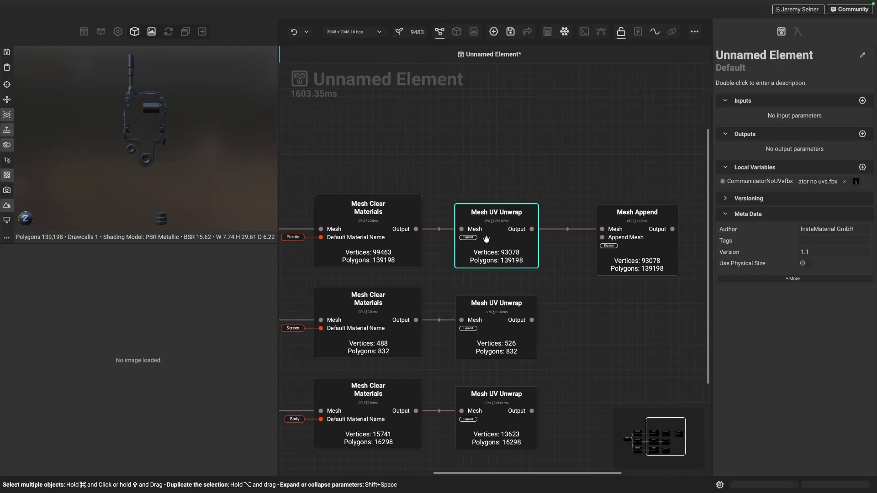
left_click(523, 327)
left_click_drag(523, 326, 599, 242)
scroll(597, 247, "right", 3)
left_click(596, 247)
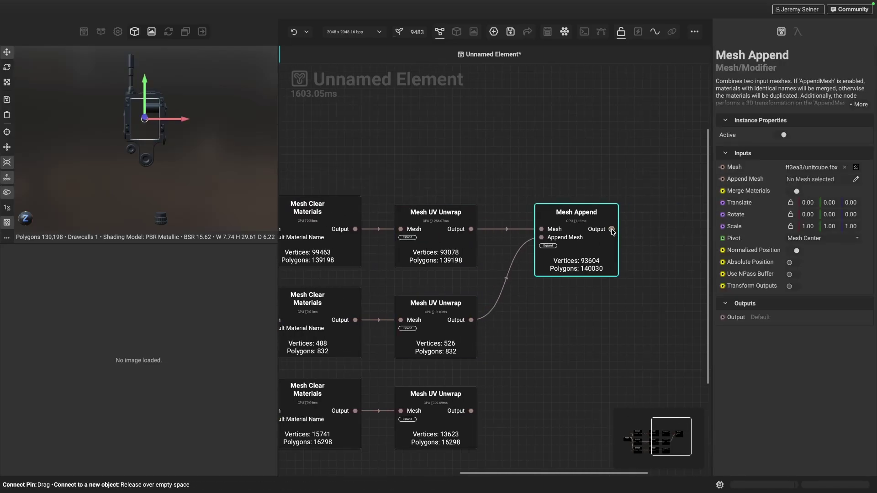
left_click(404, 143)
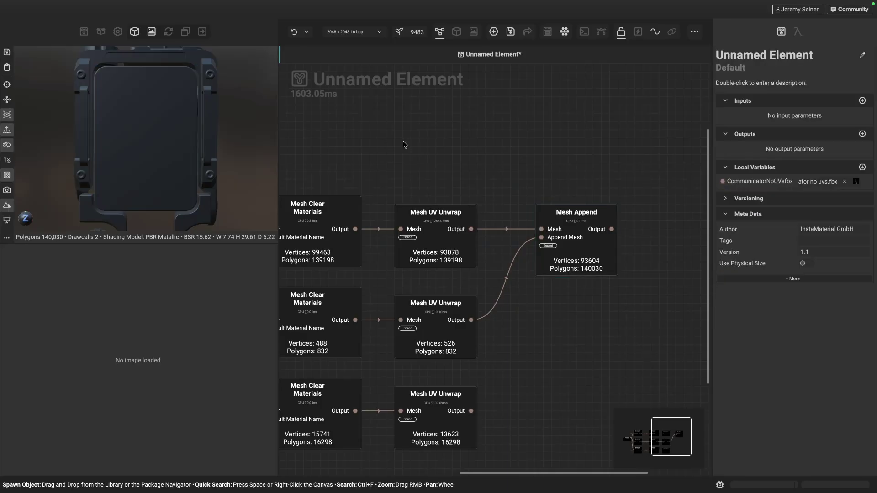
left_click_drag(237, 144, 205, 146, "alt")
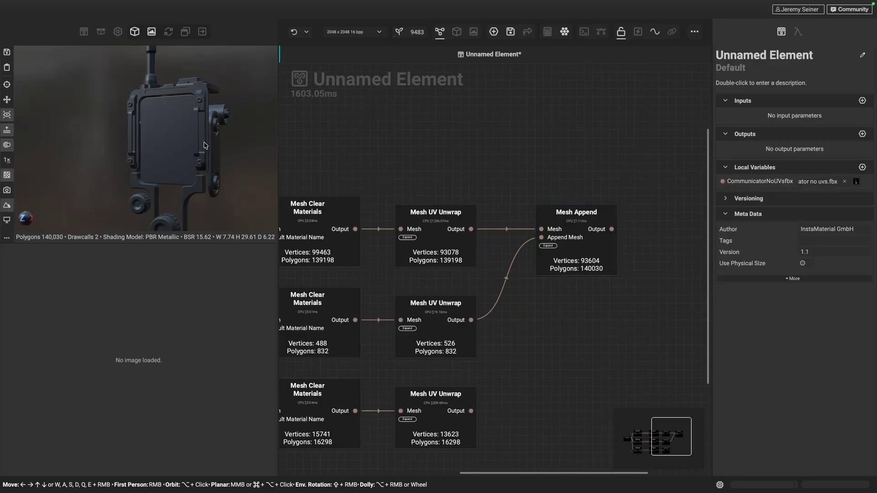
Step: Attach a Mesh Mask node to the Mesh Append output and set its Mesh Render Mode to By Material
middle_click_drag(630, 229, 477, 229)
left_click_drag(458, 229, 561, 254)
type("mesh mask")
key("Return")
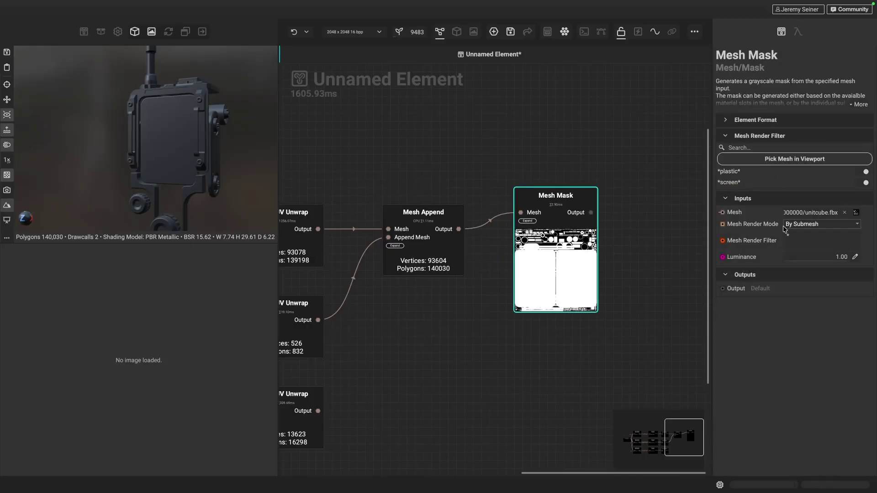
left_click(813, 224)
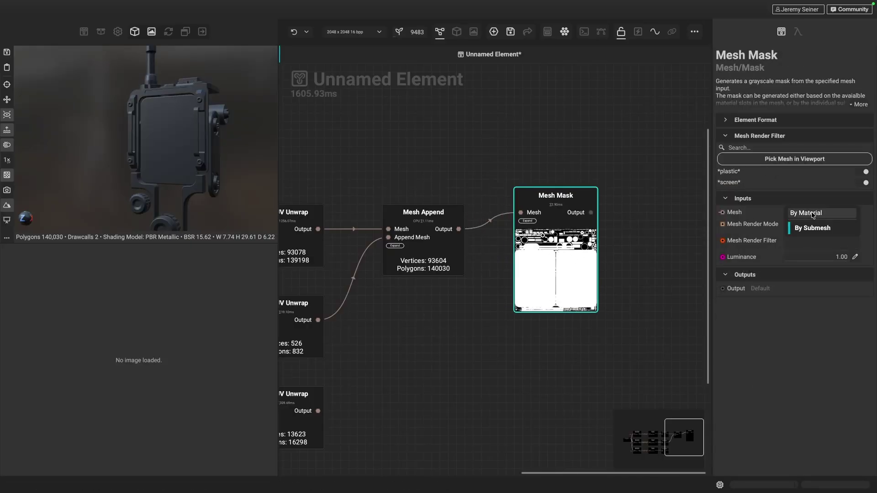
left_click(801, 212)
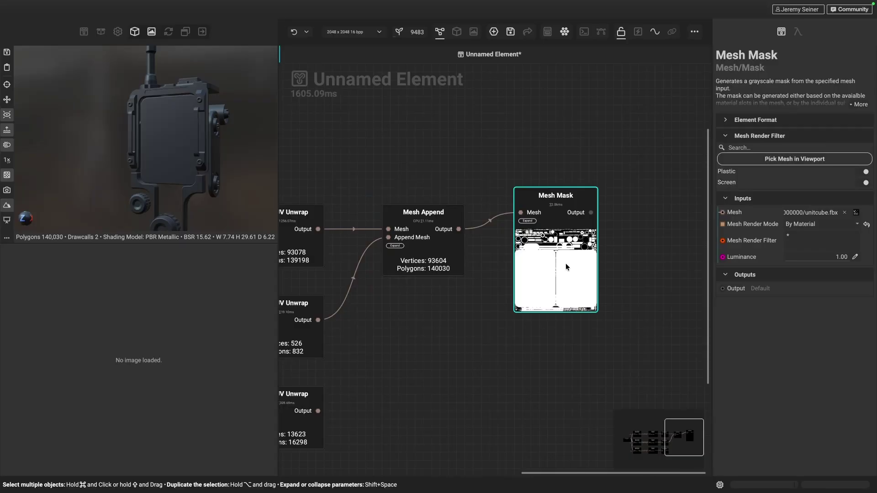
Step: Isolate the Screen and Plastic materials one after another in the Mesh Mask's render filter, and delete the Mesh Mask node
scroll(565, 262, "up", 3)
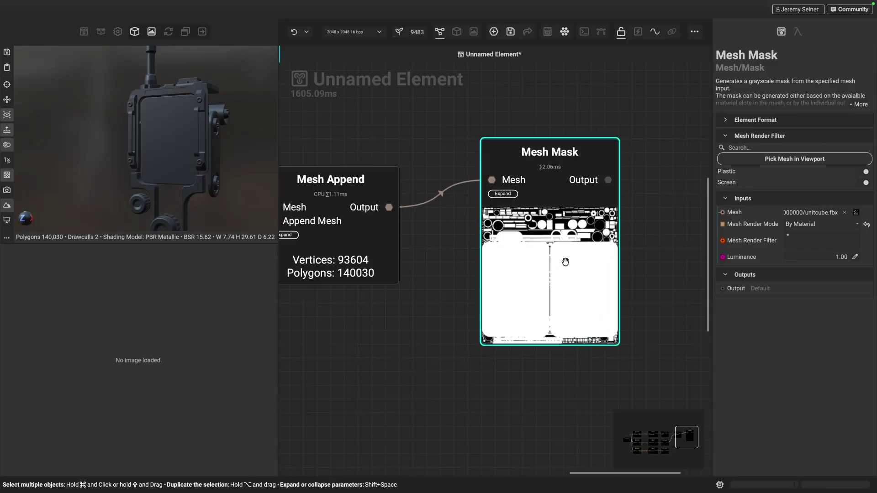
left_click(865, 172)
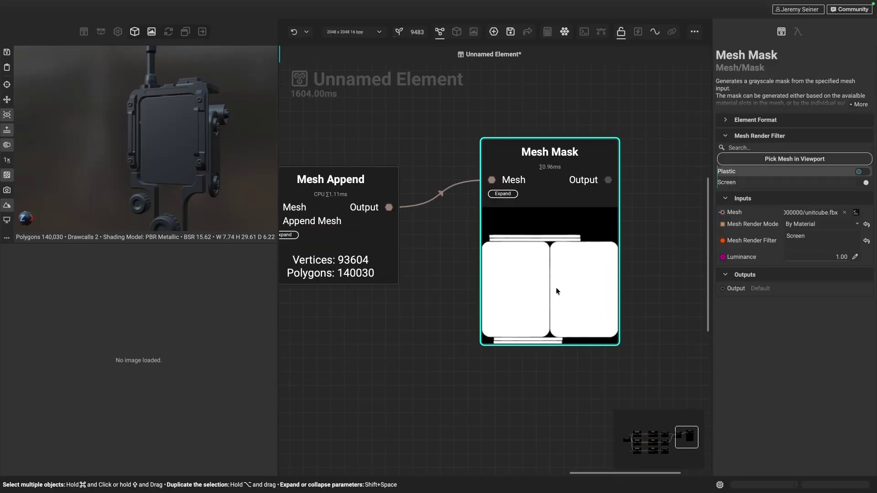
left_click(863, 182)
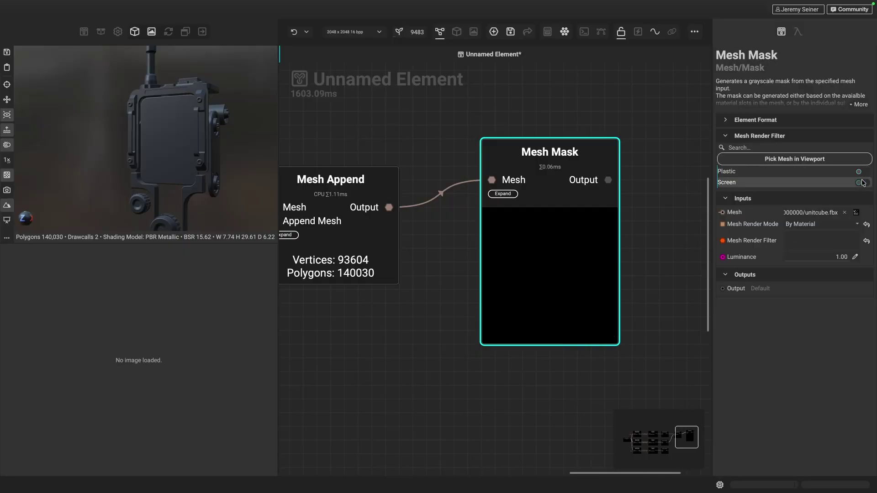
left_click(863, 172)
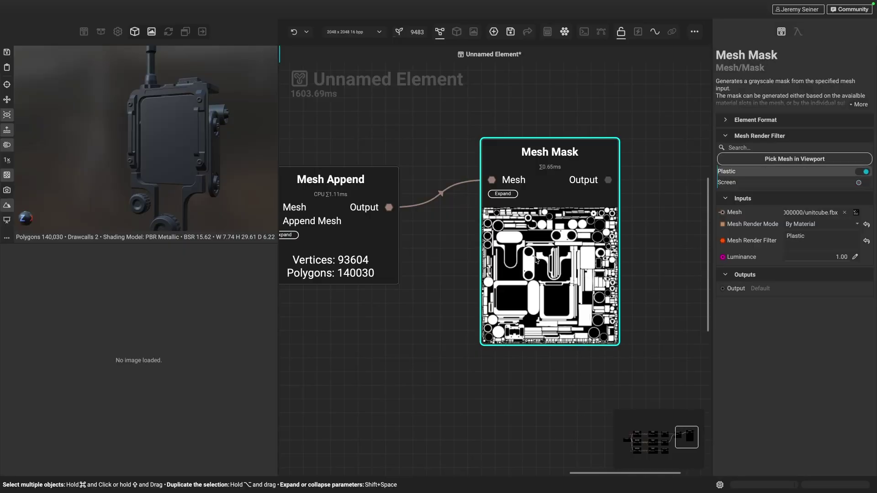
key("BackSpace")
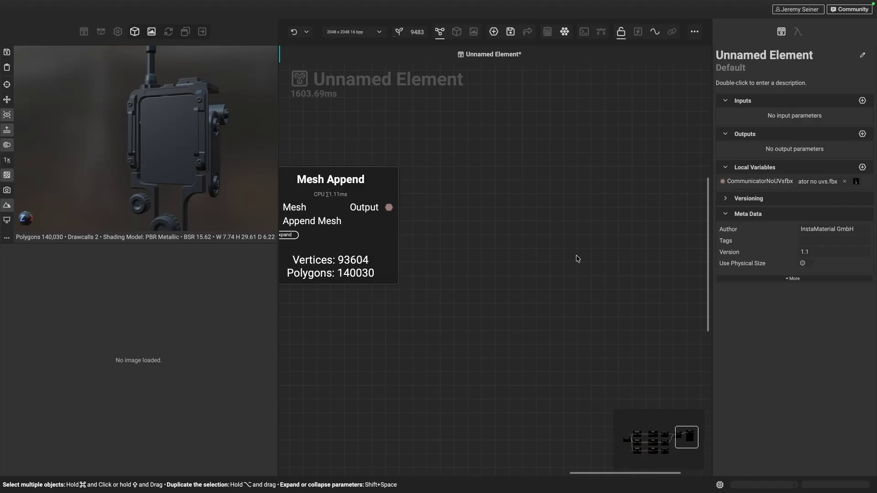
Step: Add a second Mesh Append node after the first and connect the body mesh's Mesh UV Unwrap output to its Append Mesh input
scroll(577, 258, "down", 4)
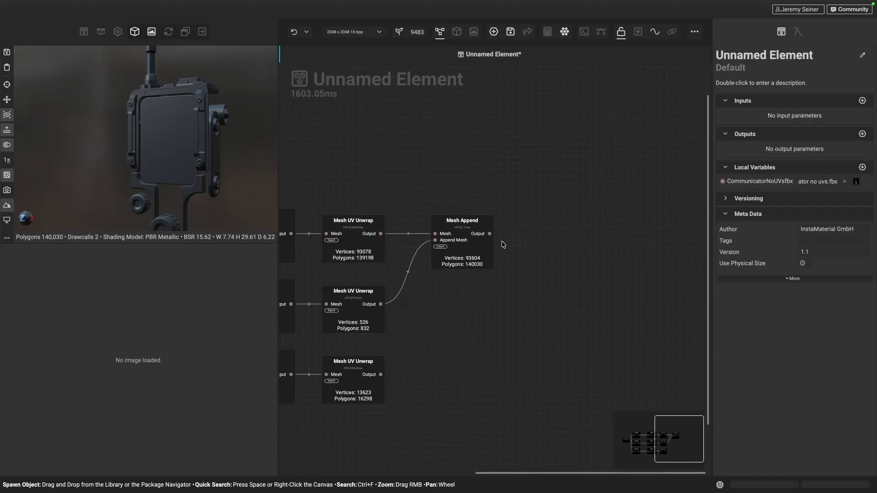
left_click_drag(489, 234, 558, 319)
type("app")
key("Return")
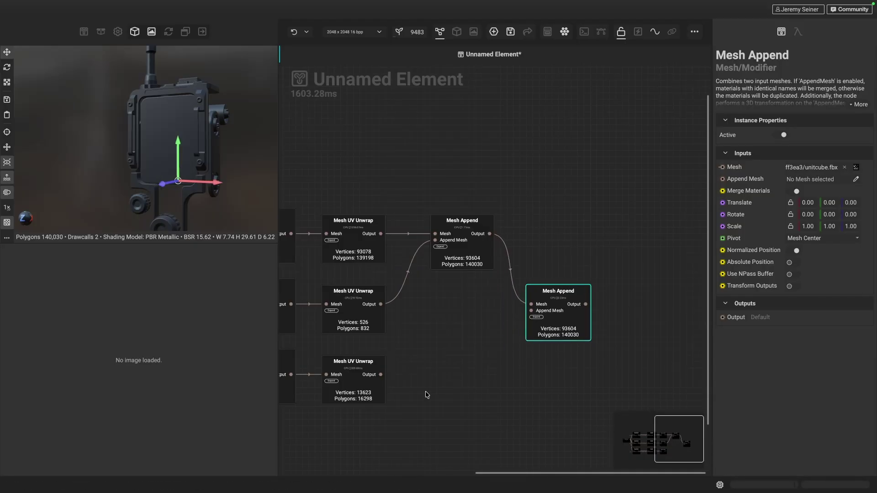
left_click_drag(381, 374, 549, 381)
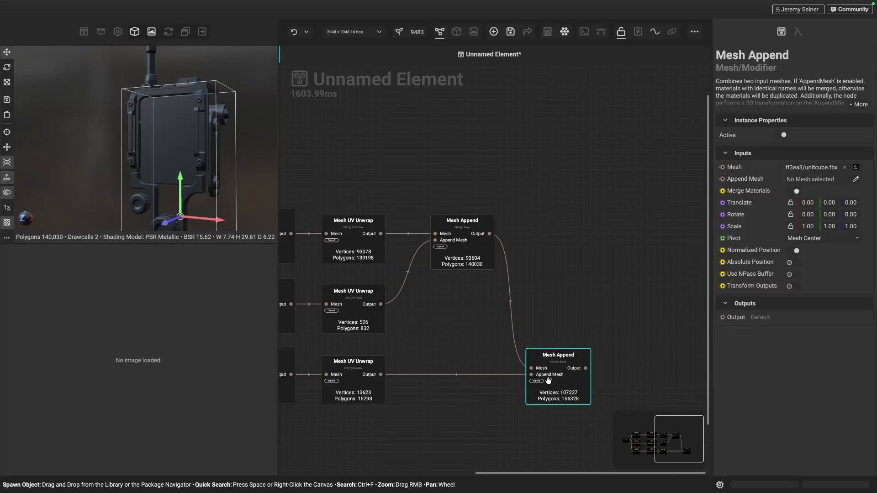
left_click(283, 144)
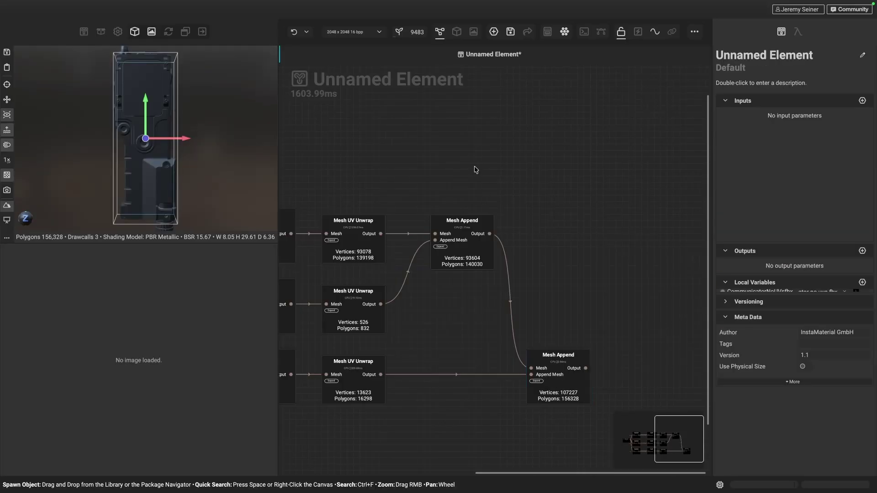
left_click_drag(146, 168, 90, 157, "alt")
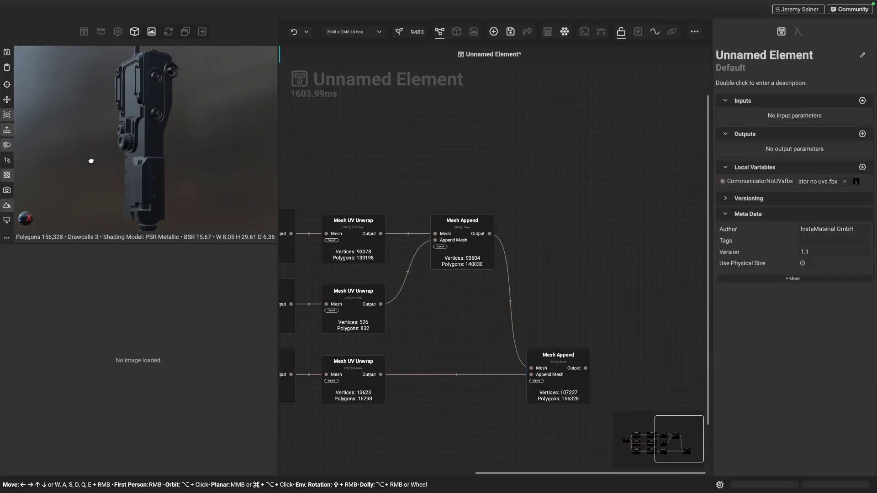
left_click(444, 249)
scroll(445, 249, "right", 4)
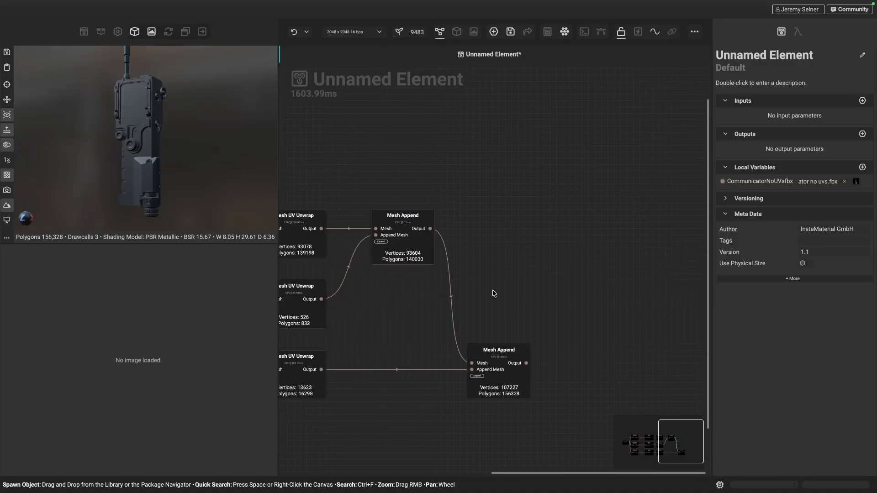
Step: Attach a Mesh Mask node to the second Mesh Append's output and set its Mesh Render Mode to By Material
left_click_drag(492, 363, 531, 348)
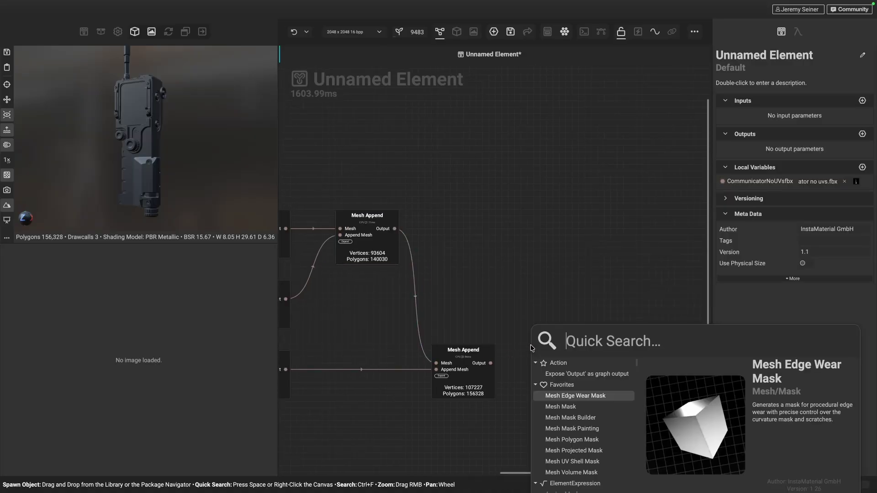
type("mesh mask")
key("Return")
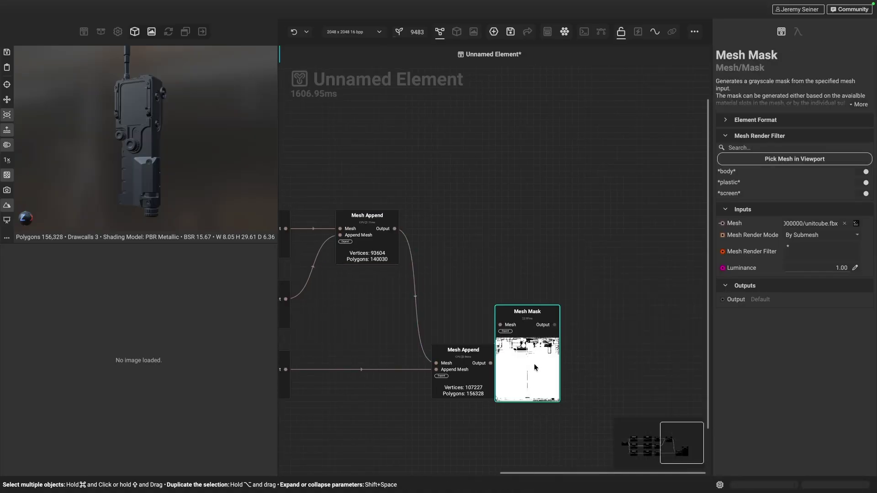
left_click(804, 235)
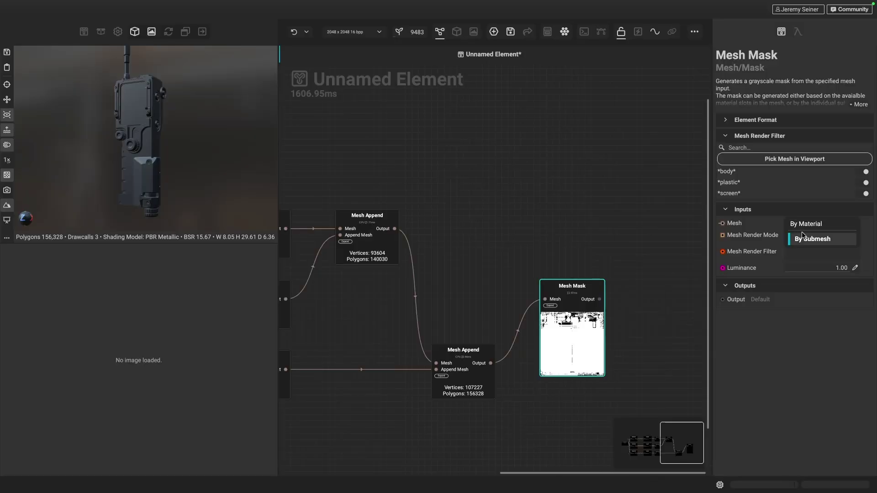
left_click(804, 224)
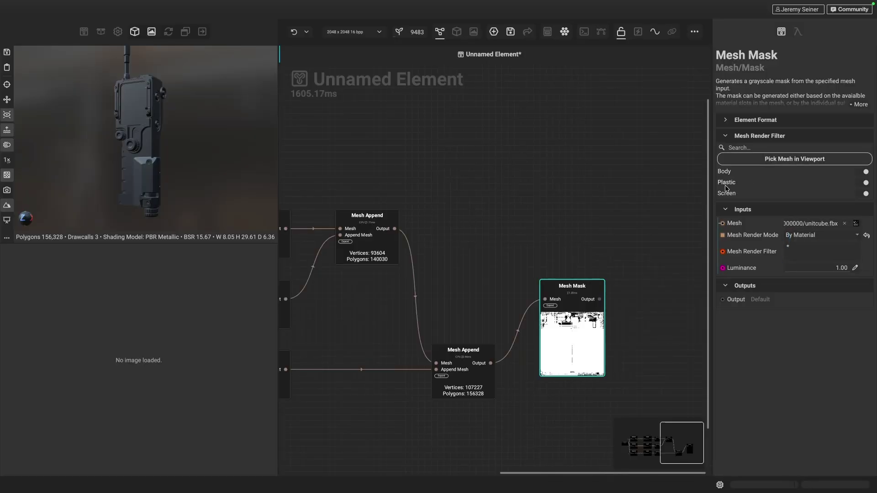
Step: Isolate the Screen, Plastic and Body materials one after another in the Mesh Mask's render filter, and delete the Mesh Mask node
scroll(627, 342, "up", 4)
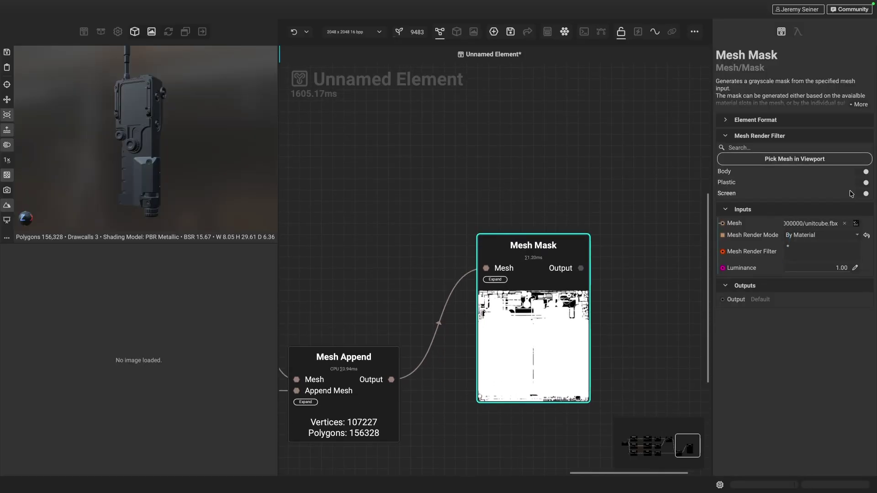
left_click(866, 183)
left_click(865, 172)
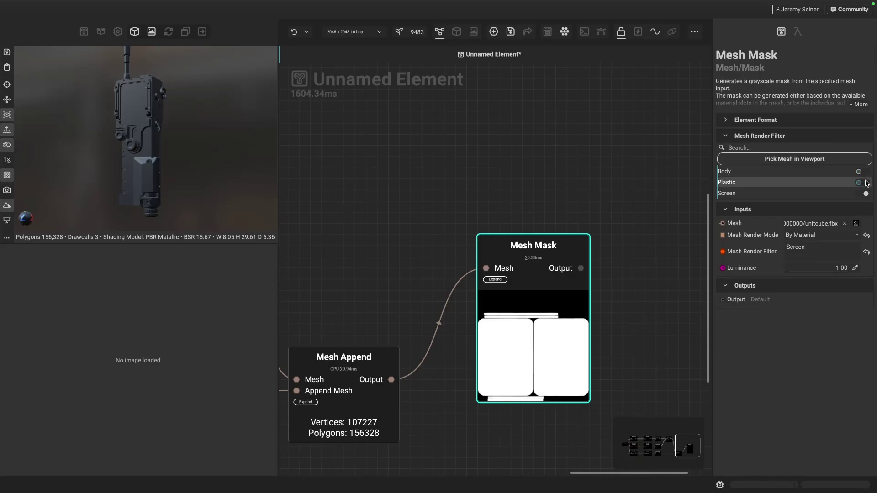
left_click(865, 193)
left_click(865, 182)
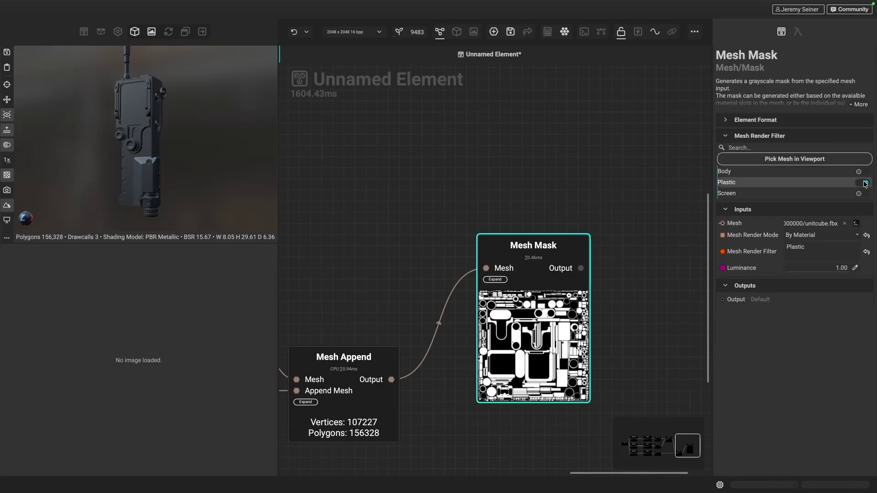
left_click(864, 183)
left_click(862, 173)
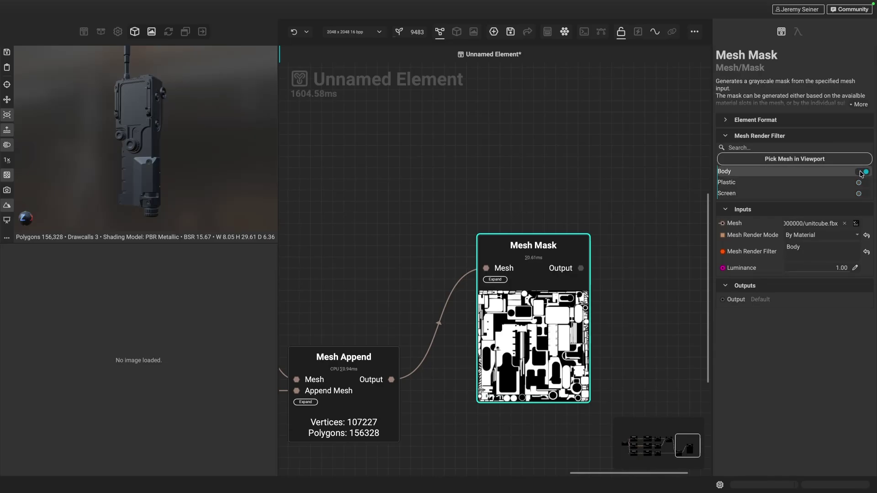
left_click(862, 173)
scroll(595, 305, "down", 3)
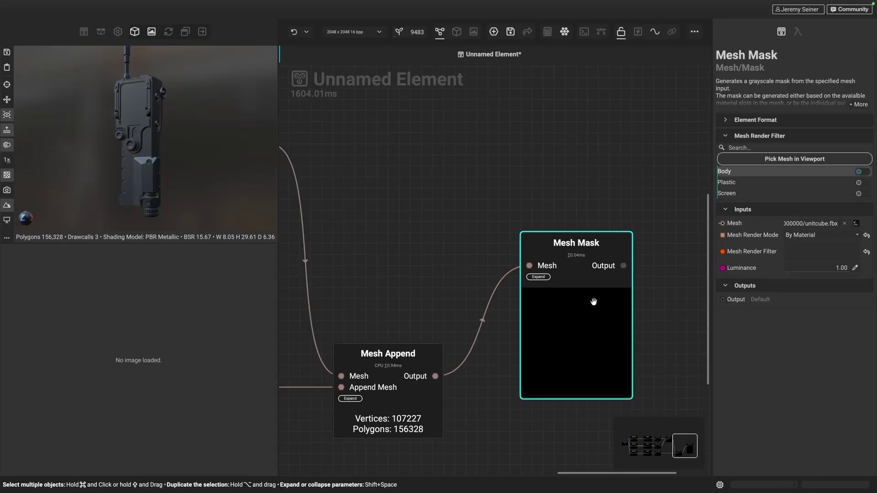
key("Delete")
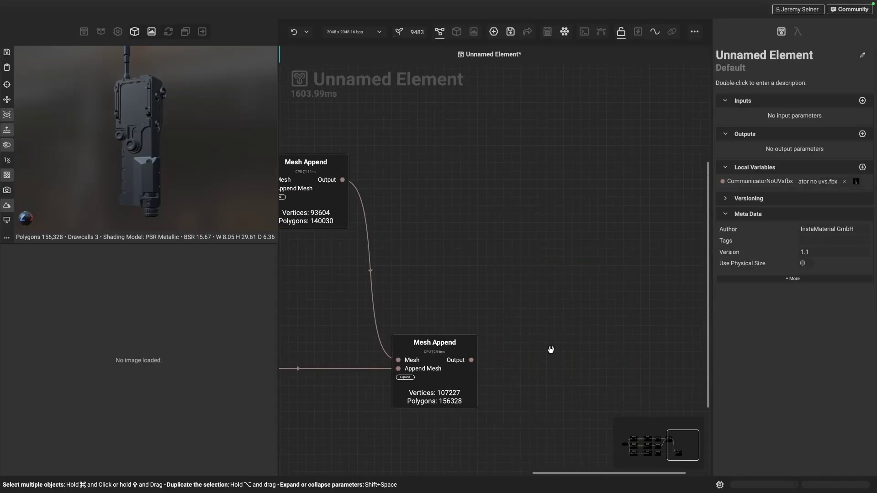
Step: View the second Mesh Append's output mesh in the 3D viewport and examine the combined model from several angles
left_click(474, 352)
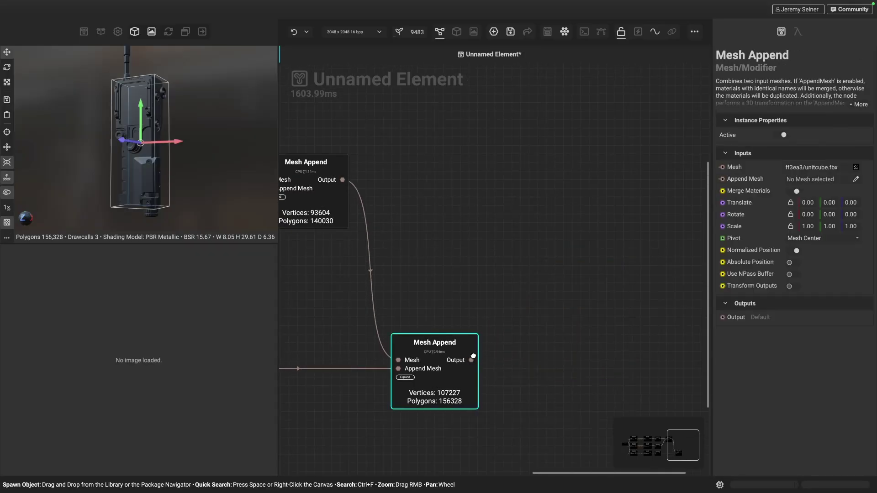
left_click(199, 179)
left_click_drag(155, 145, 148, 152, "alt")
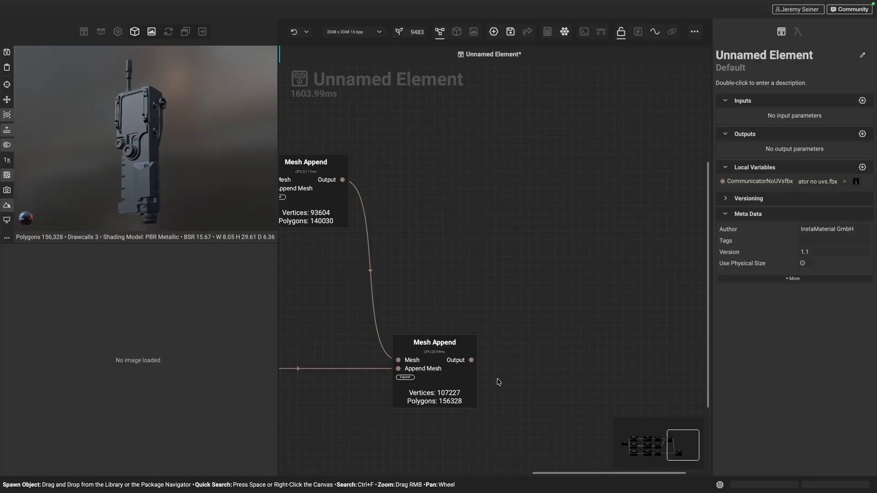
left_click(459, 362)
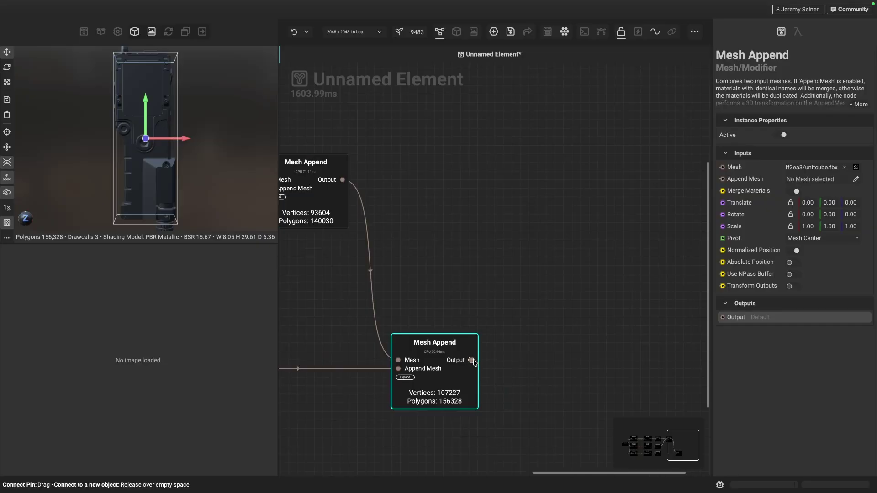
right_click(451, 363)
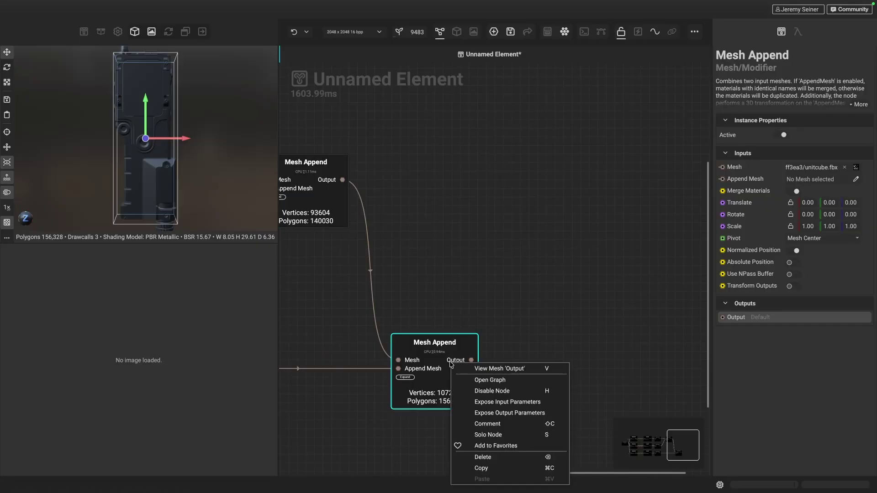
left_click(477, 368)
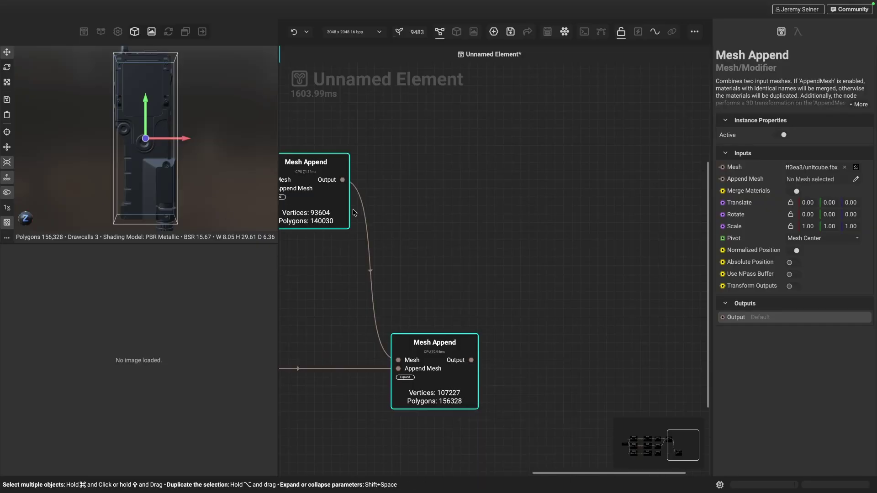
left_click(315, 256)
left_click_drag(186, 172, 134, 150, "alt")
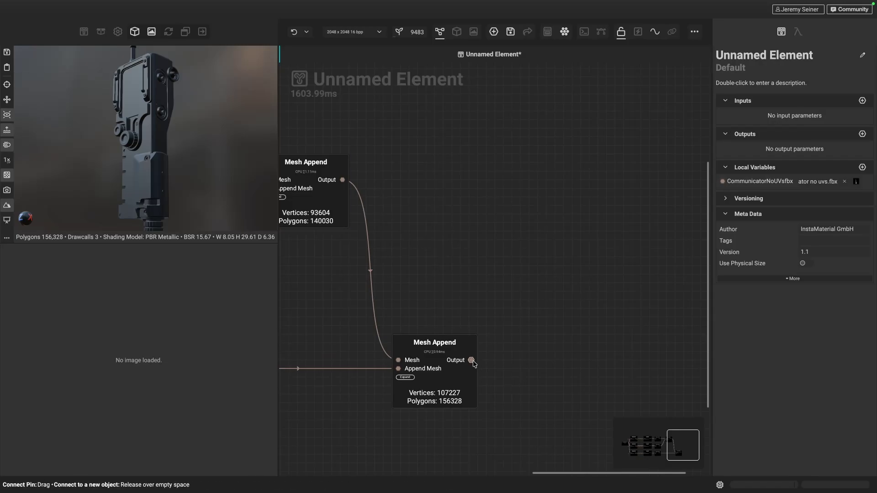
Step: Expose the second Mesh Append's output as a graph output and place the Set Output node level with it
left_click_drag(472, 360, 564, 295)
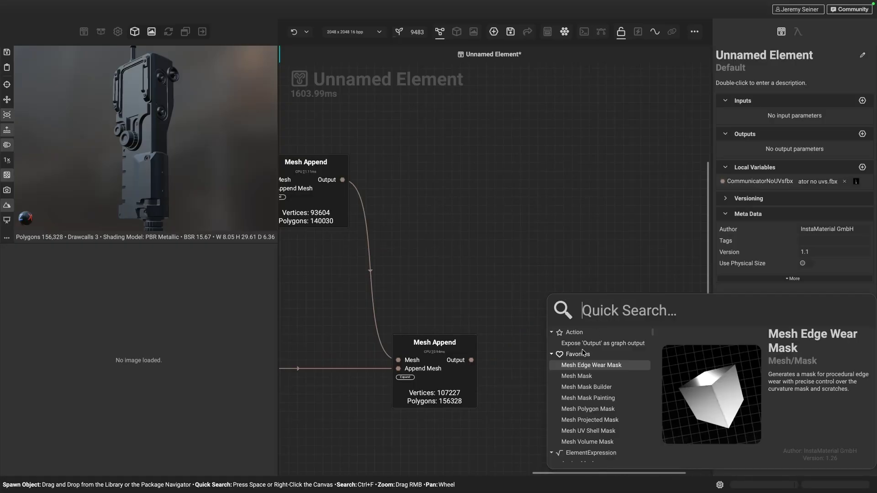
left_click(615, 347)
left_click_drag(603, 334, 594, 376)
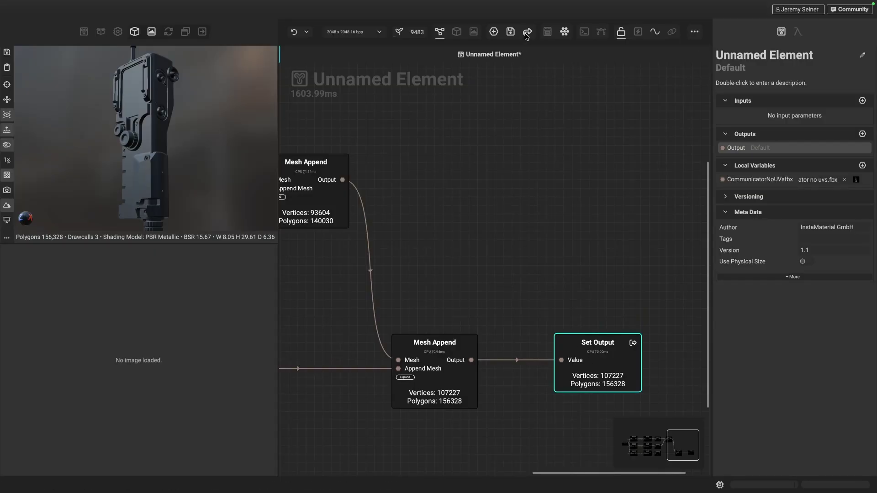
Step: Examine the output export settings, including the available mesh file formats and file name variables, and close them without exporting
left_click(527, 33)
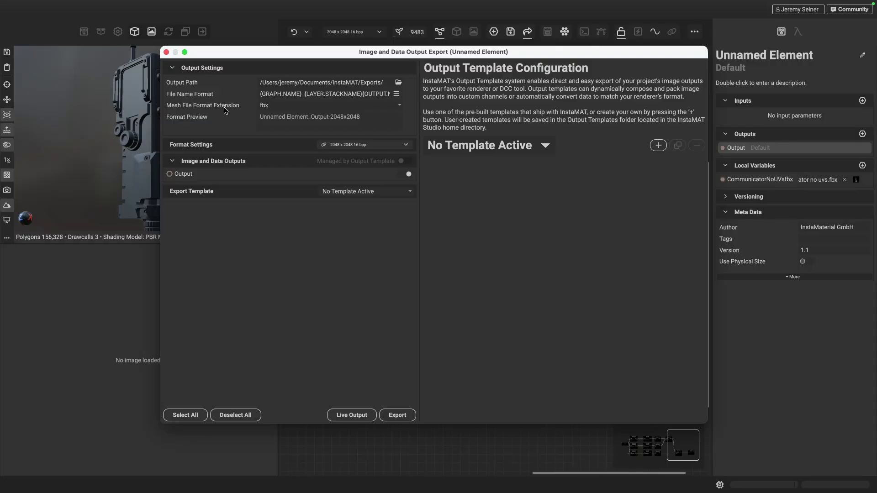
left_click(283, 105)
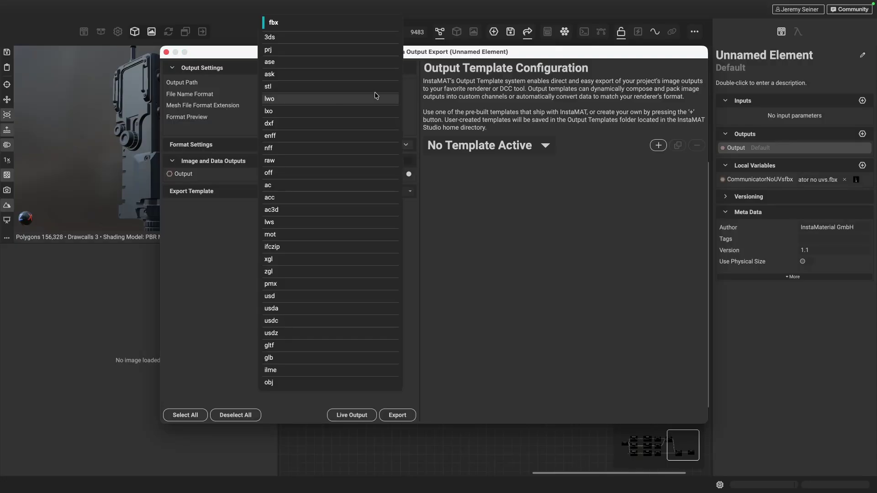
left_click(442, 274)
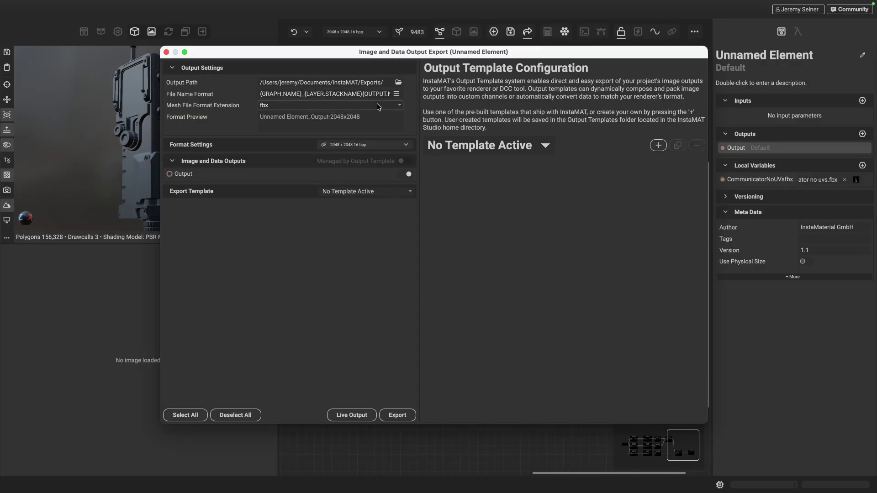
left_click(397, 95)
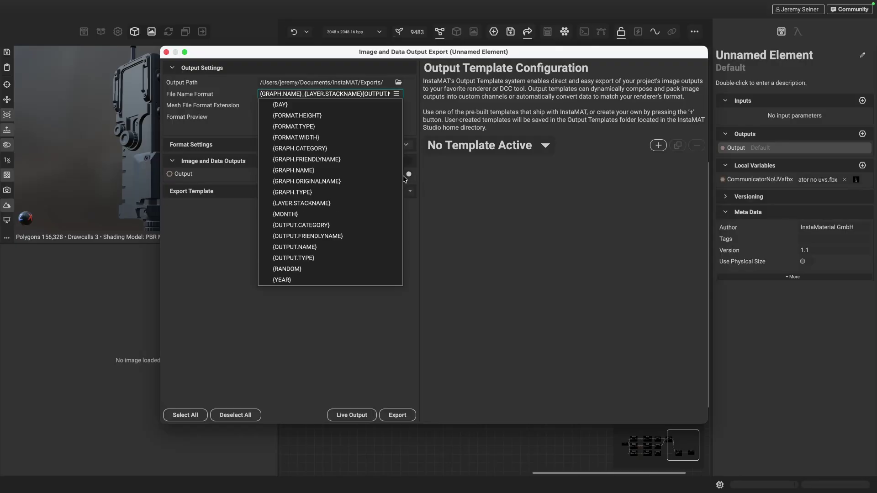
left_click(477, 226)
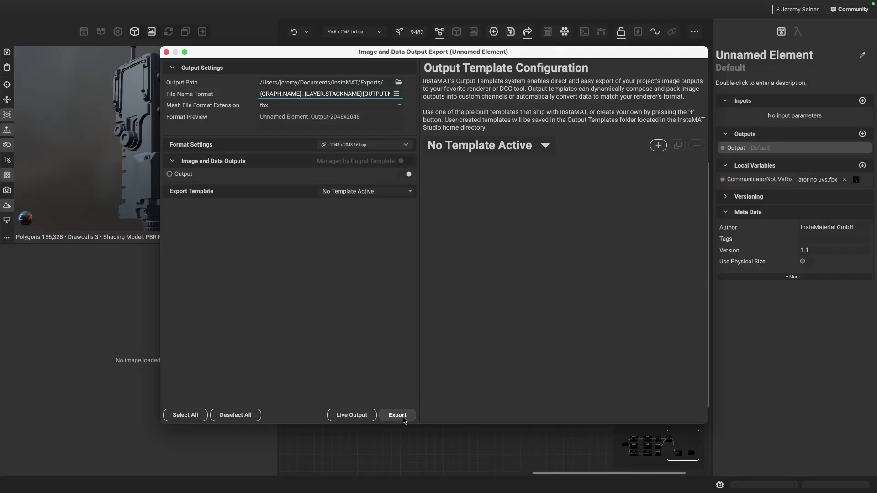
left_click(166, 52)
left_click(479, 315)
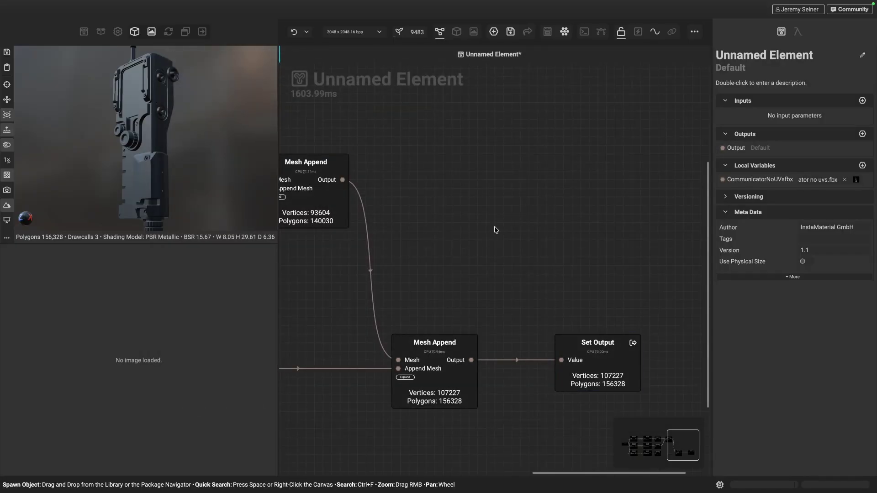
Step: Review the complete graph from the Communicator mesh to the Set Output node, checking the submesh filters of the three extract nodes
key("f")
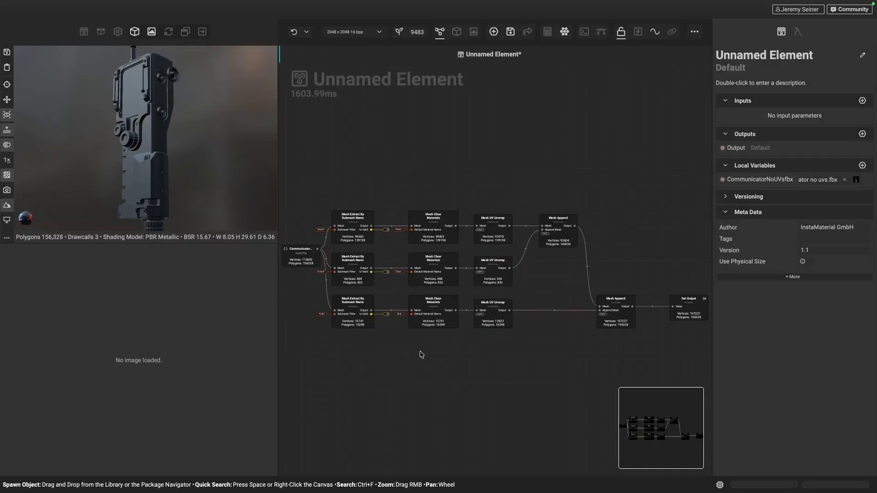
scroll(420, 354, "up", 2)
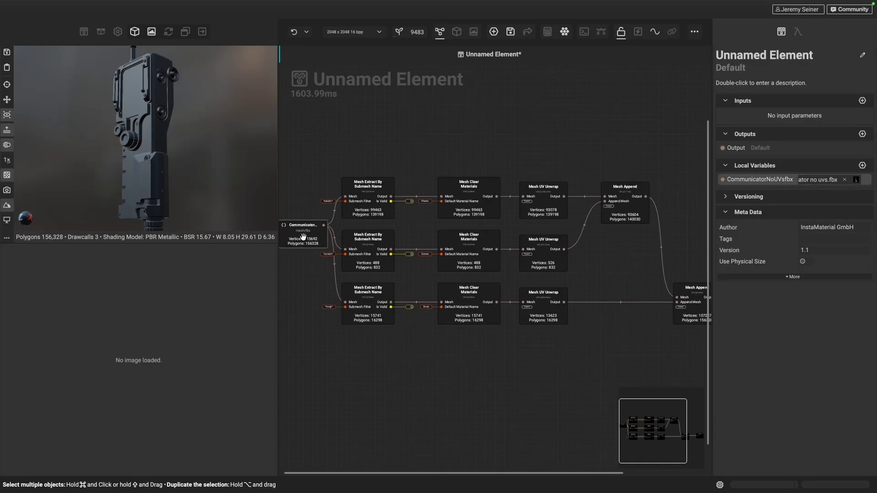
scroll(309, 236, "left", 2)
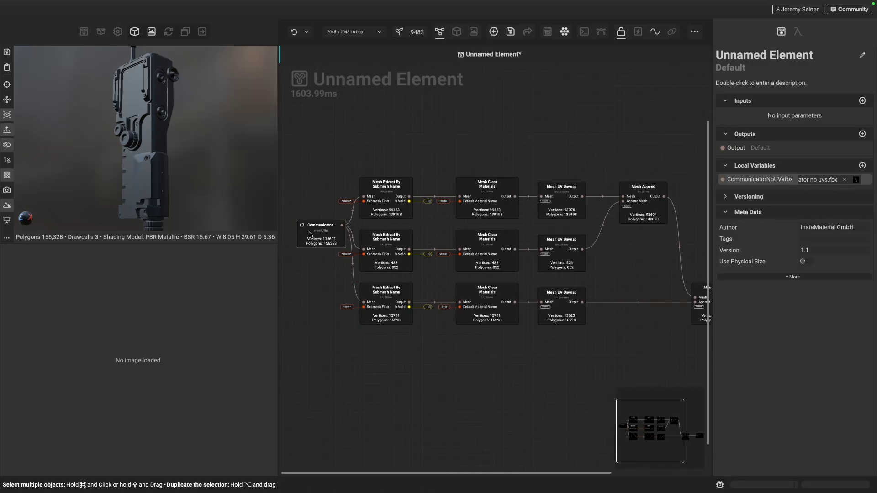
left_click(396, 205)
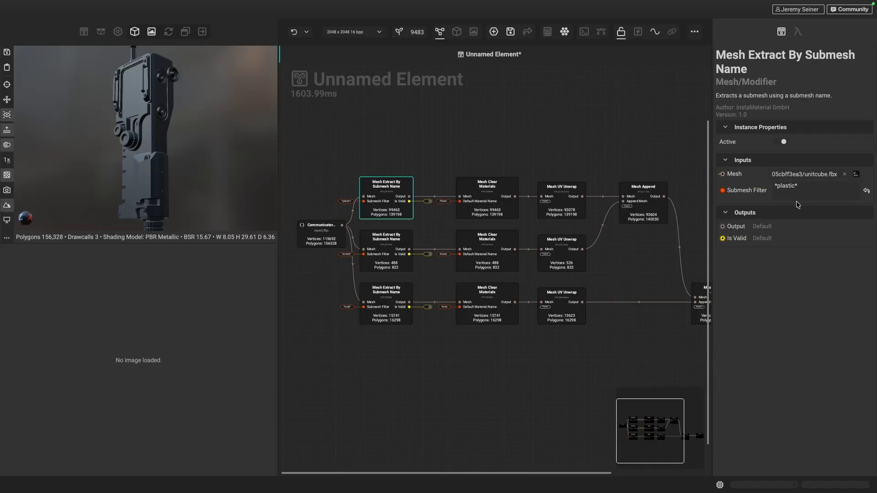
left_click(393, 246)
left_click(385, 306)
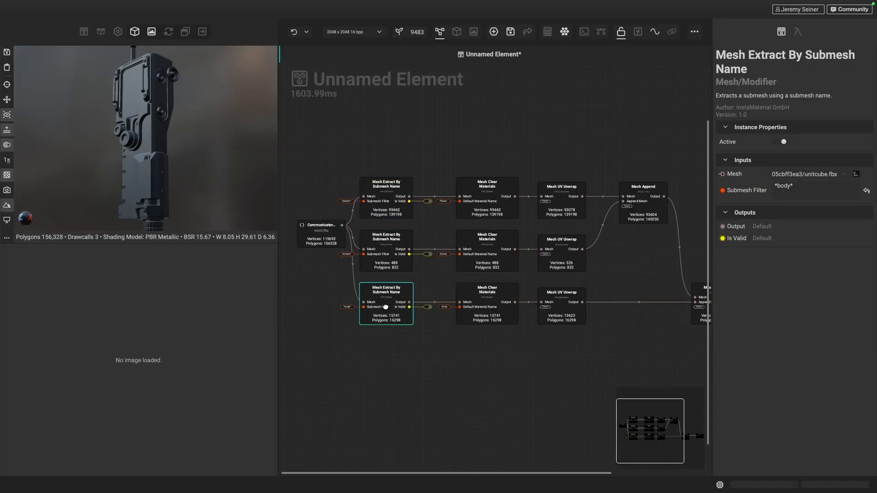
left_click(415, 383)
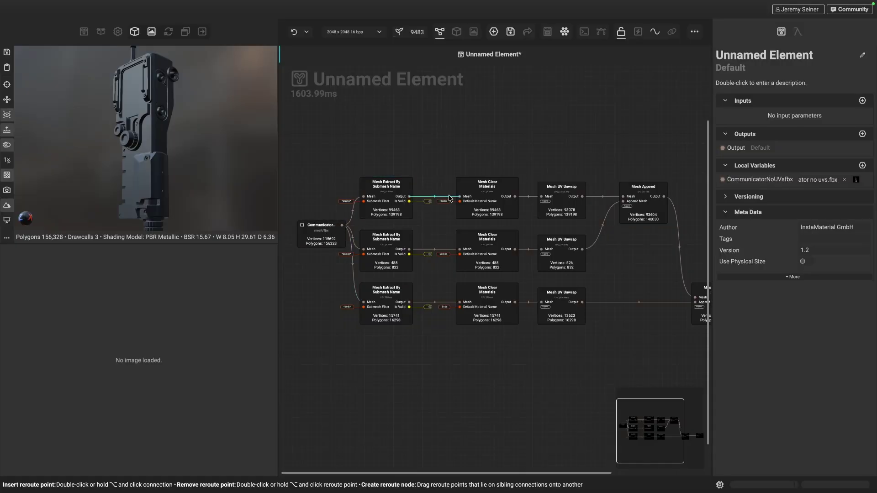
scroll(484, 196, "right", 3)
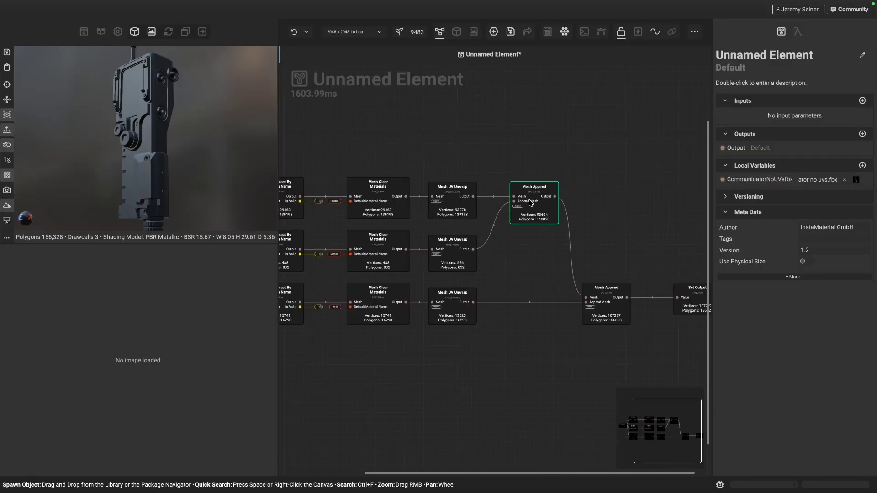
scroll(525, 197, "right", 2)
scroll(545, 359, "left", 5)
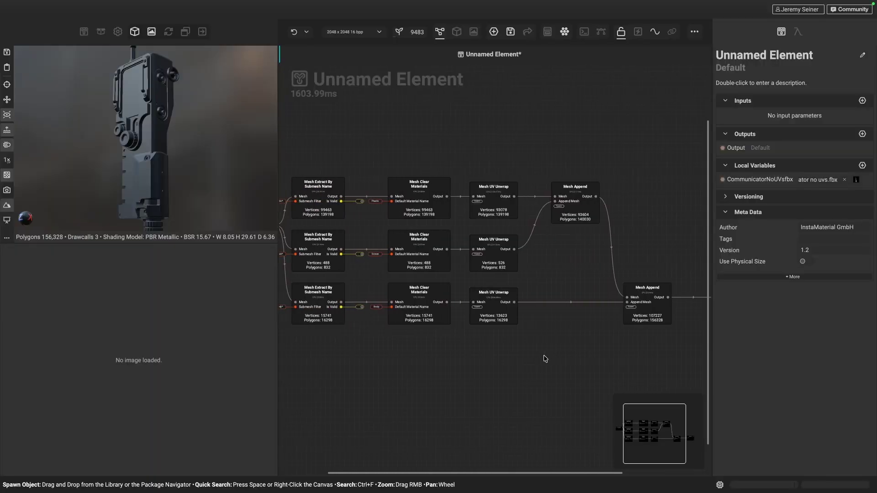
scroll(544, 359, "left", 3)
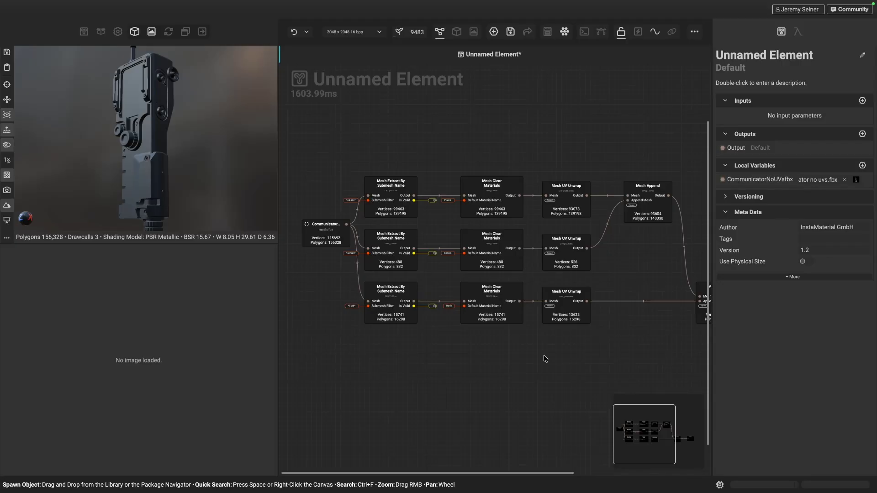
scroll(541, 303, "right", 8)
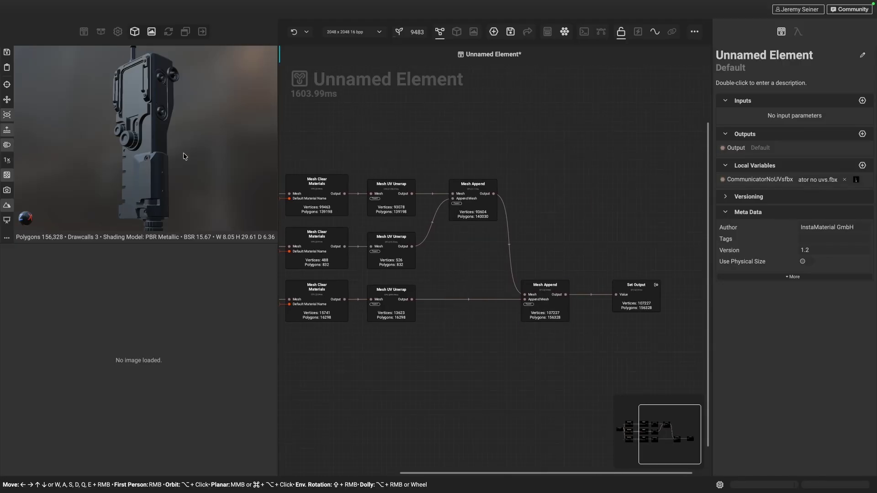
Step: Examine the project type options for a new Asset Texturing project, comparing Multi-Material with Multi-Material (Unified), and close the setup without creating a project
left_click(493, 31)
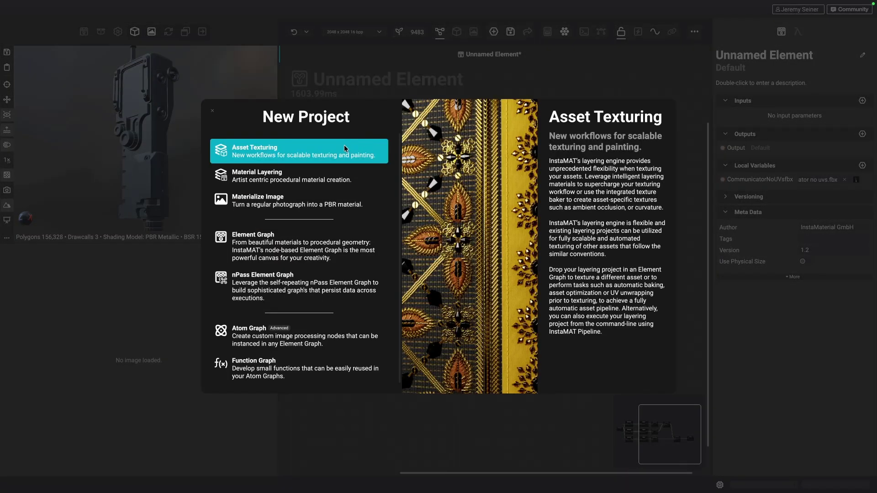
left_click(298, 154)
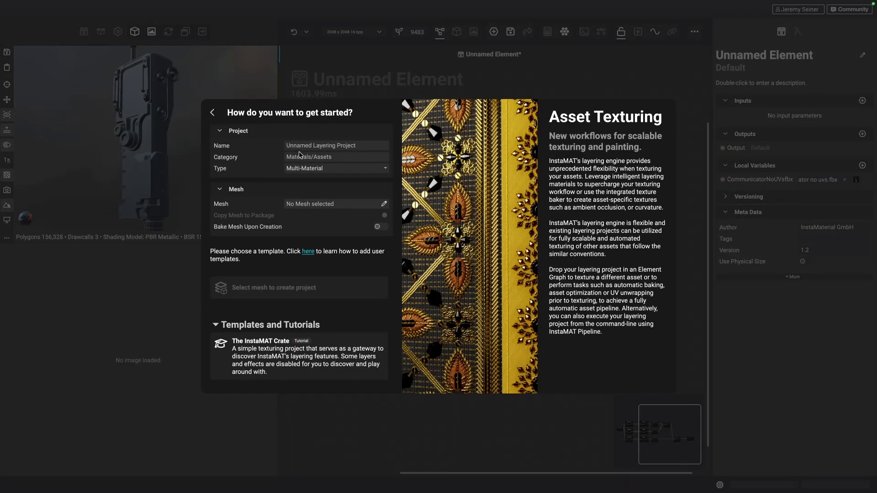
left_click(378, 172)
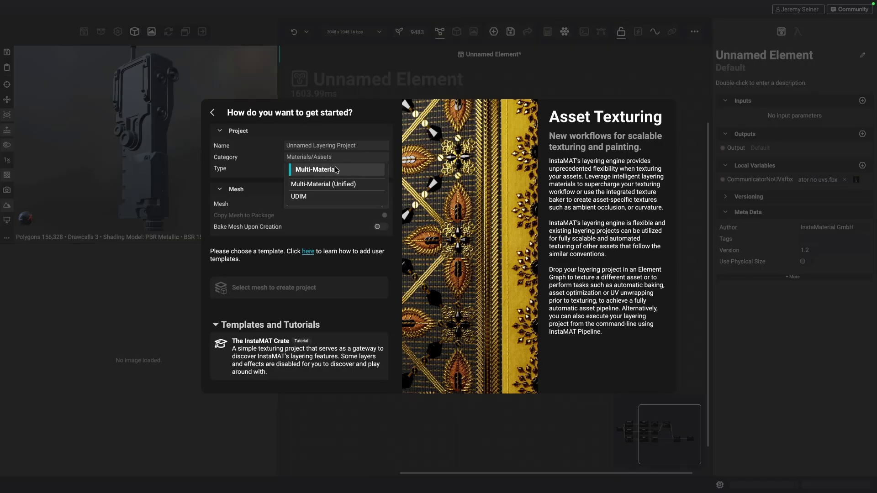
left_click(359, 170)
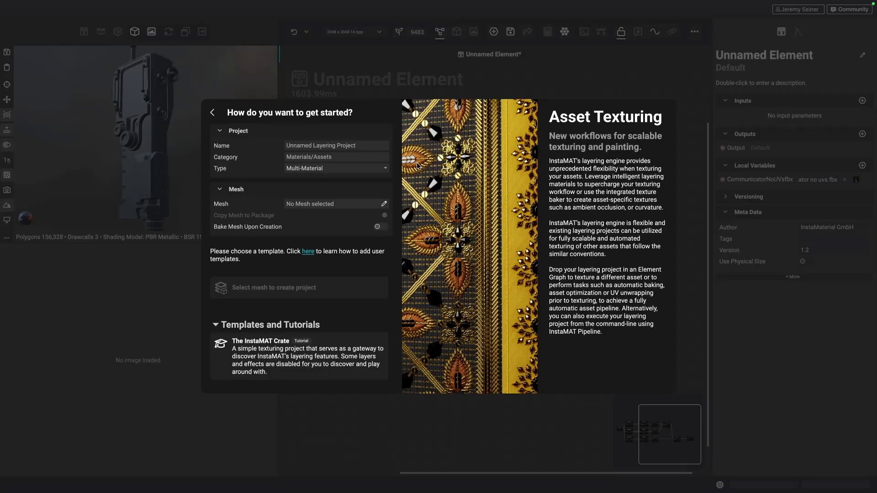
left_click(356, 169)
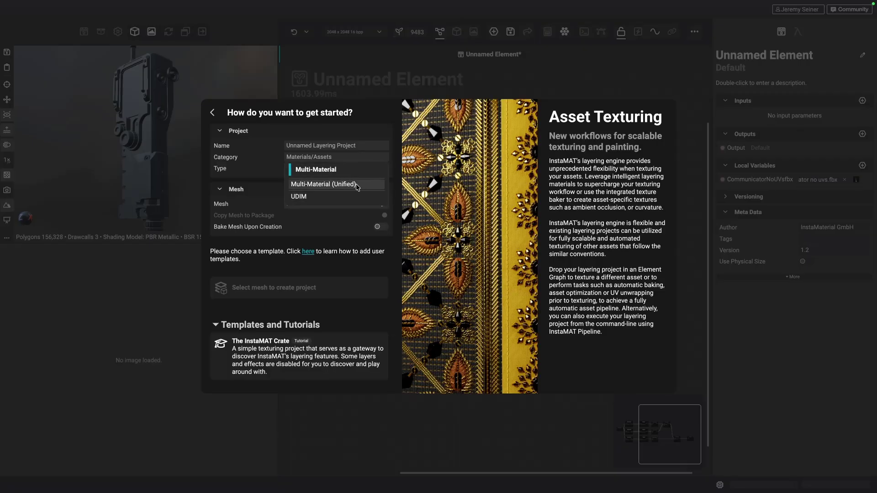
left_click(366, 184)
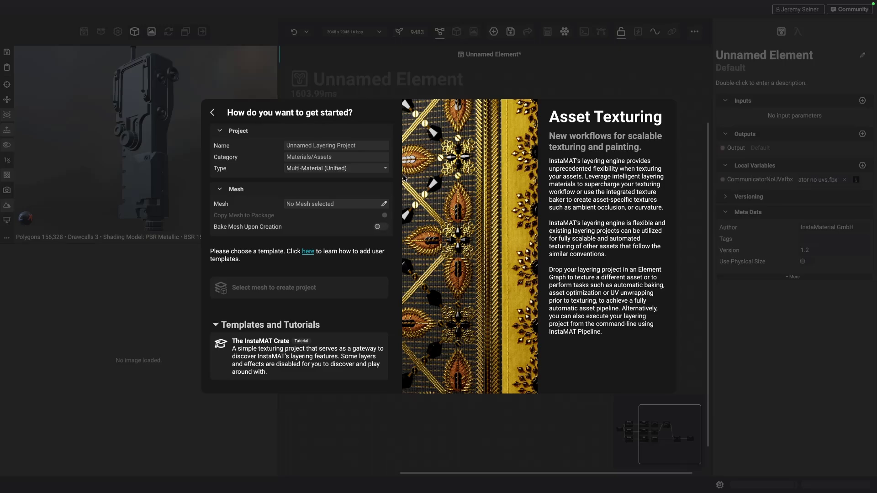
left_click(361, 168)
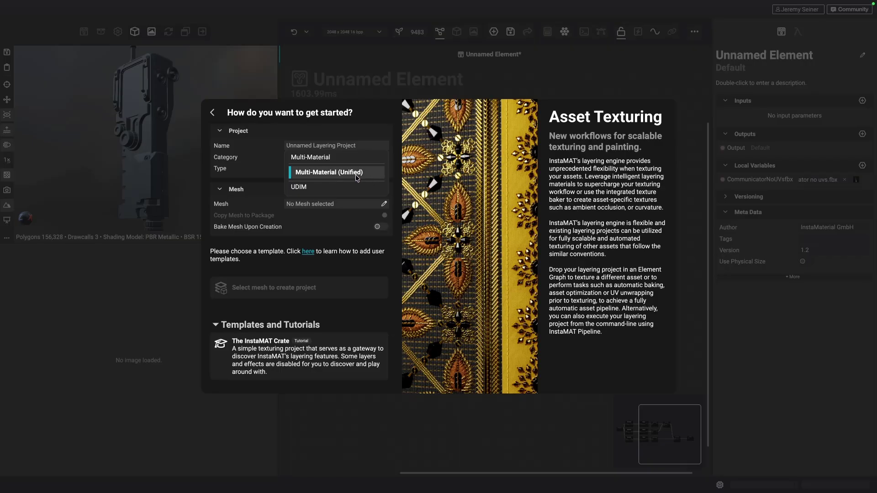
left_click(428, 181)
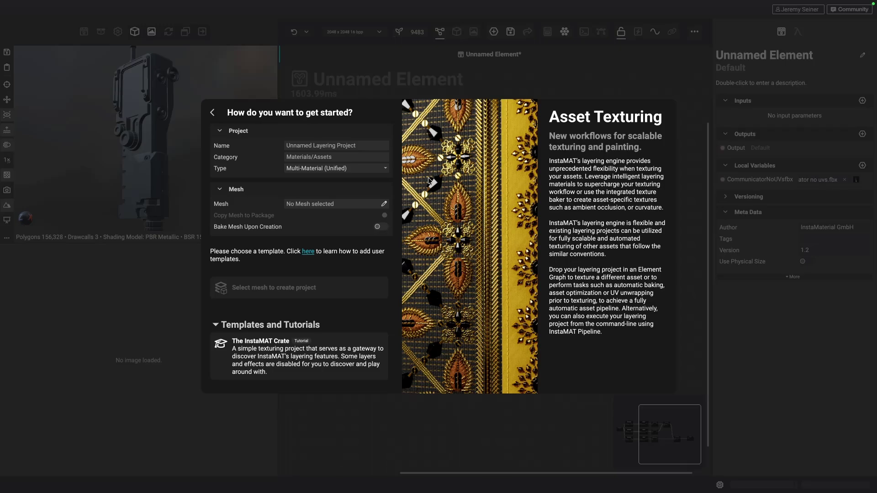
key("Escape")
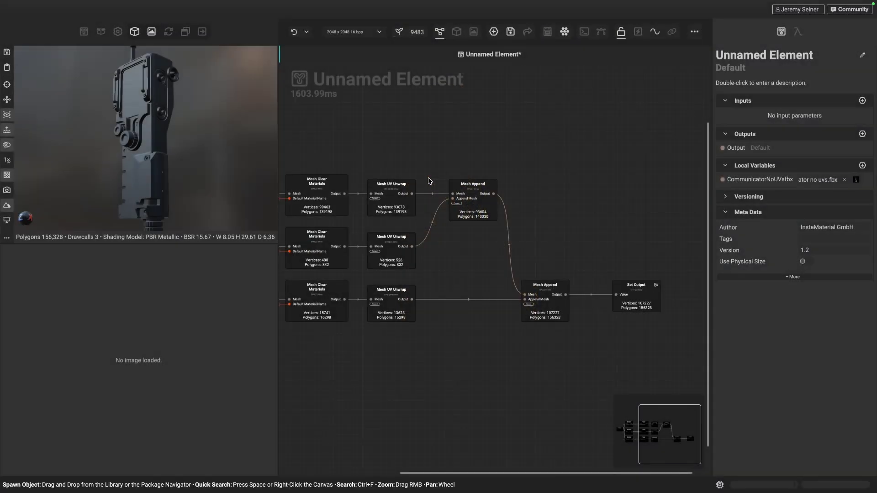
scroll(450, 262, "left", 3)
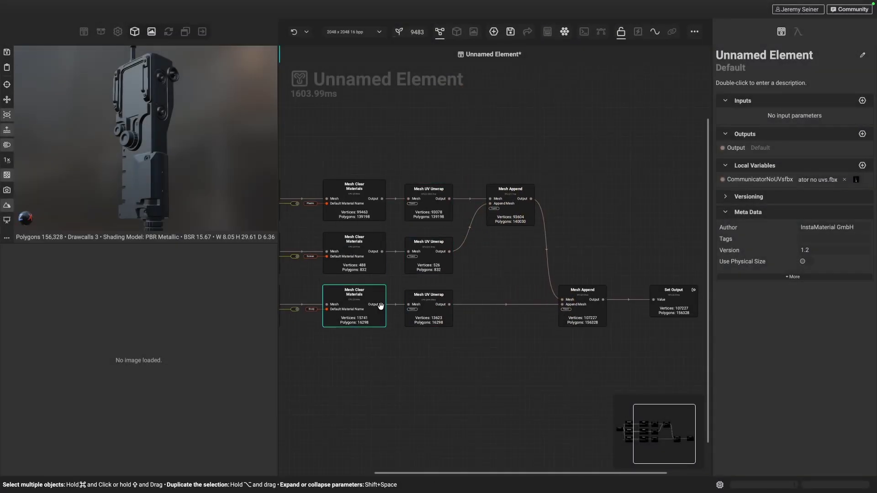
scroll(537, 366, "right", 6)
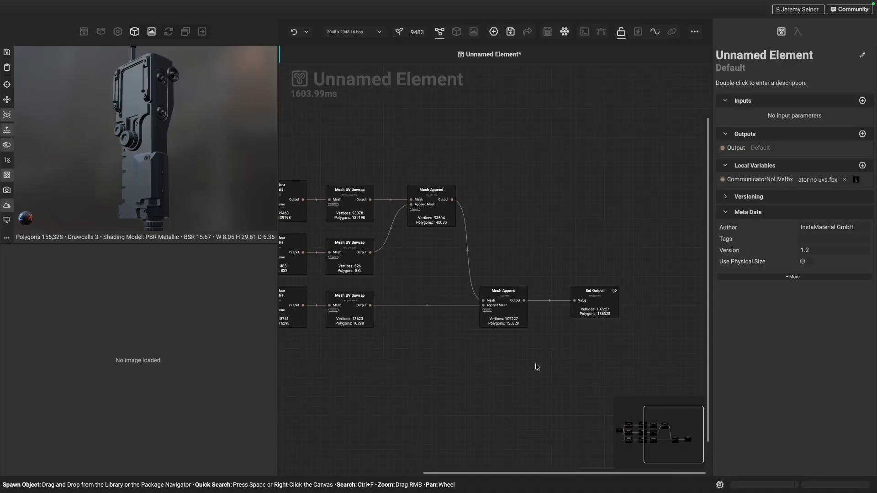
key("f")
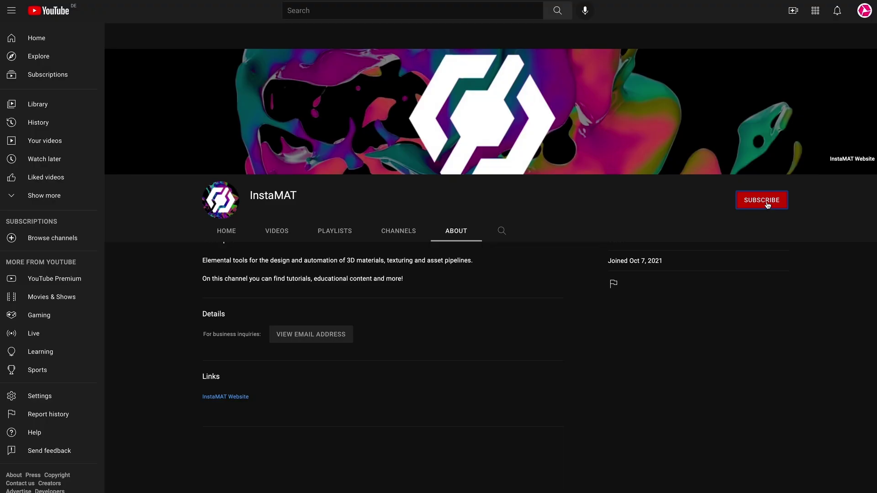
Step: Subscribe to the InstaMAT channel on YouTube with notifications set to All, and follow the InstaMAT profile on X
left_click(764, 202)
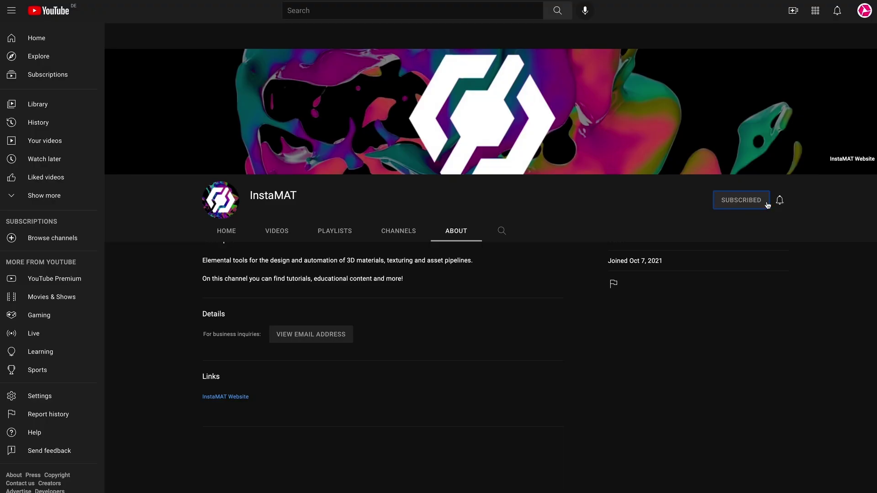
left_click(780, 202)
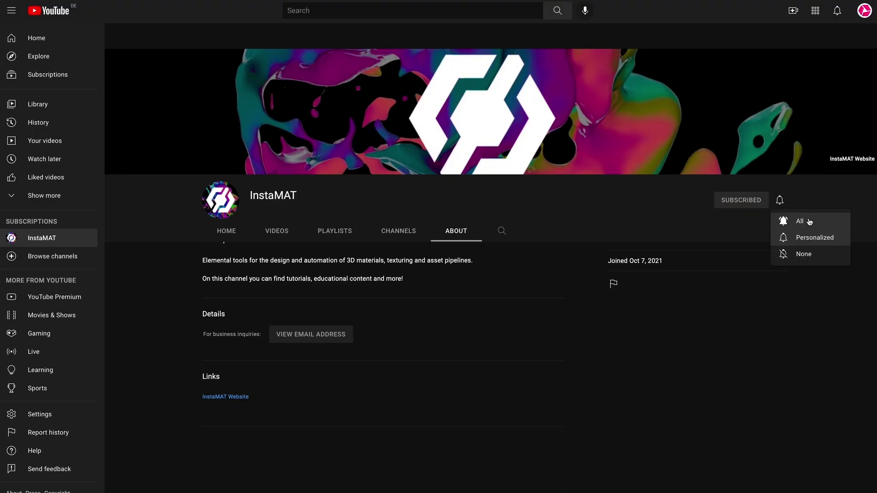
left_click(809, 221)
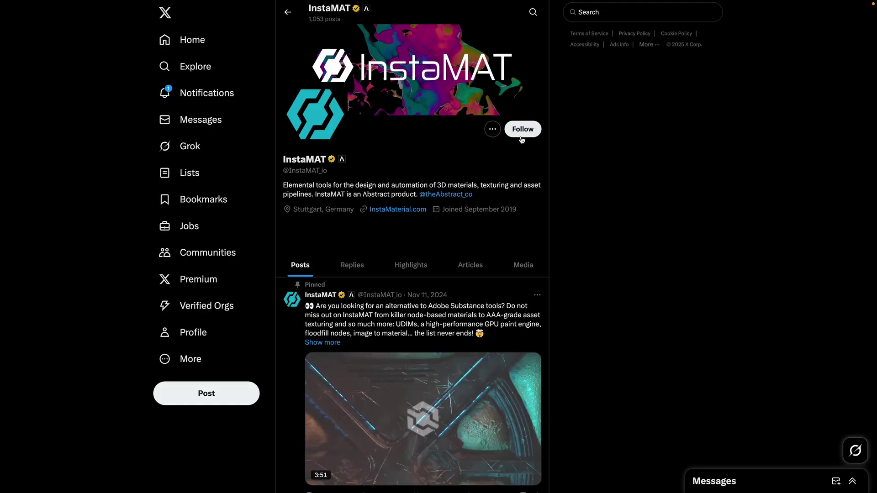
left_click(521, 136)
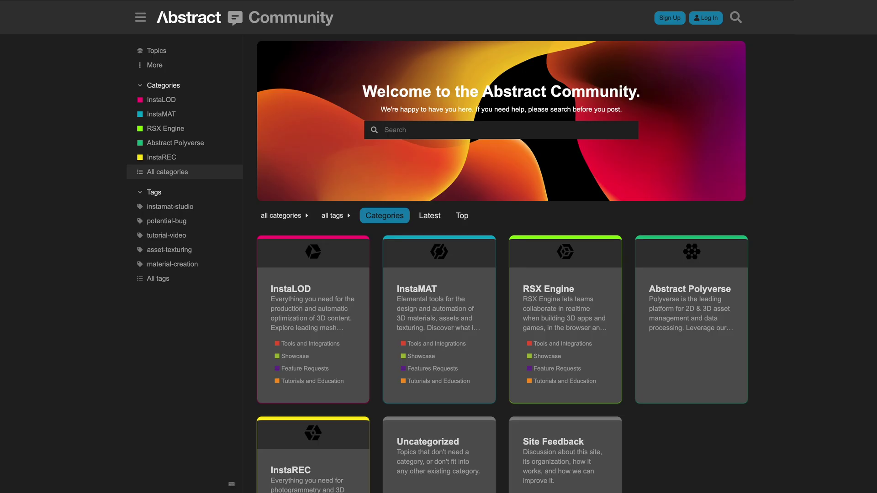
scroll(502, 263, "down", 3)
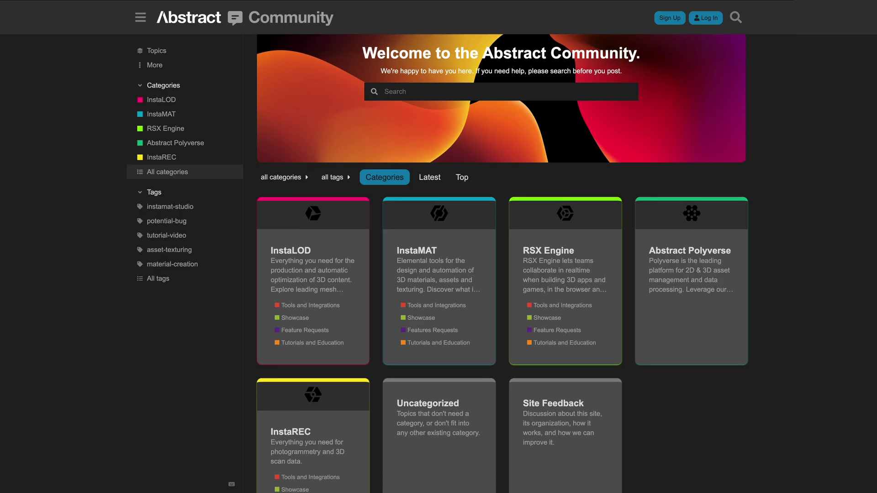
scroll(502, 263, "down", 2)
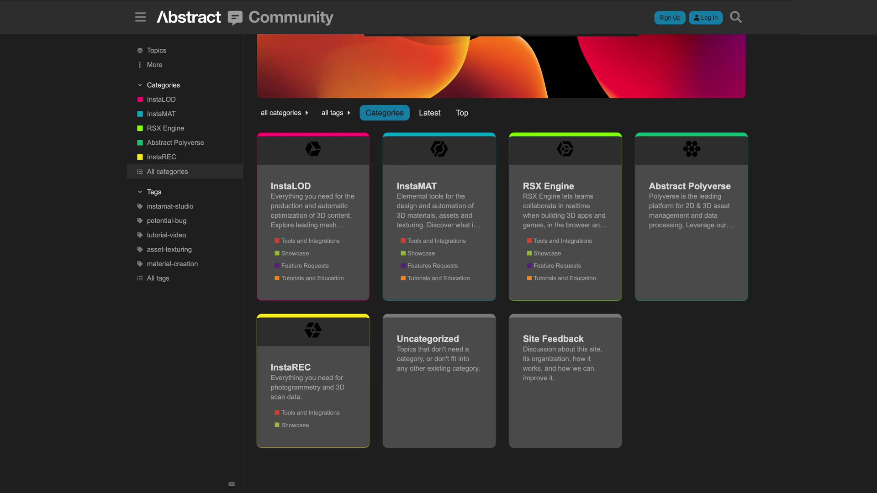